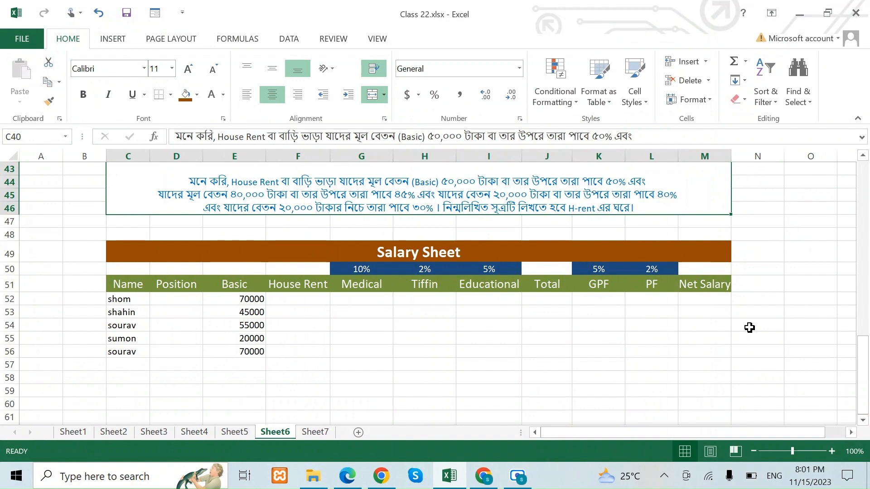
Examine the salary sheet's allowance and deduction columns with their percentages, and the first employee's Basic and House Rent cells.
click(294, 303)
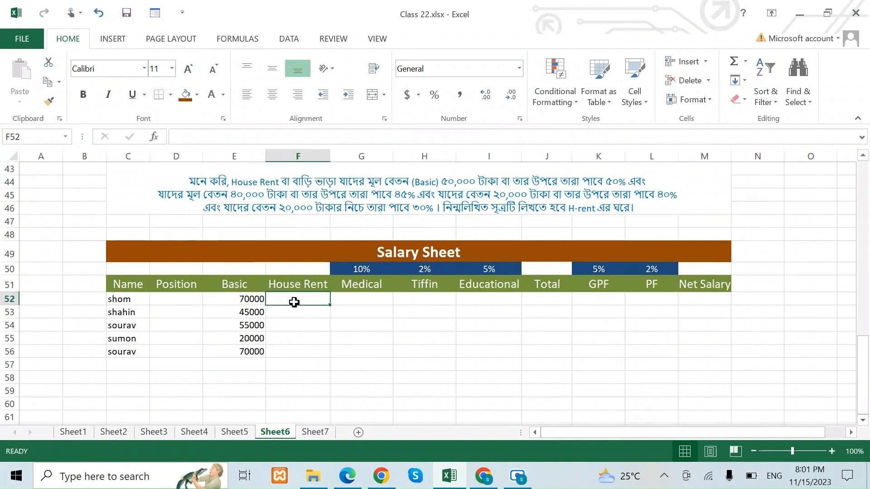
click(360, 285)
click(361, 270)
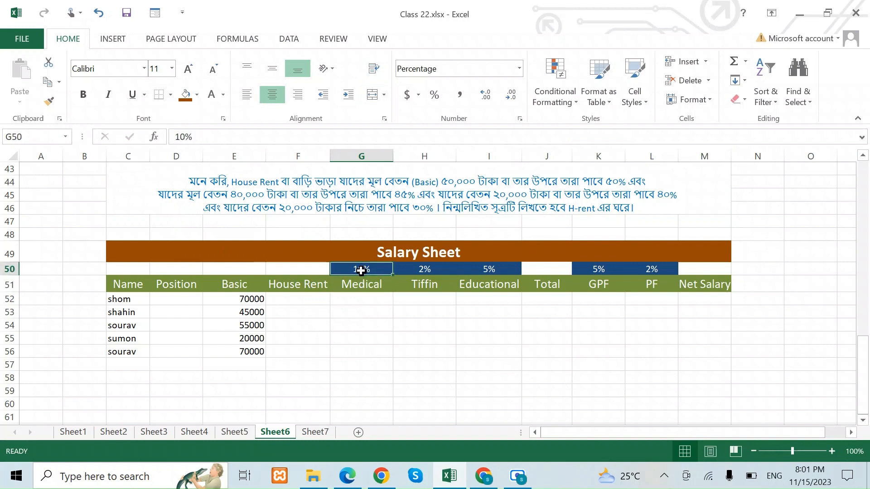
click(421, 286)
click(424, 271)
click(495, 286)
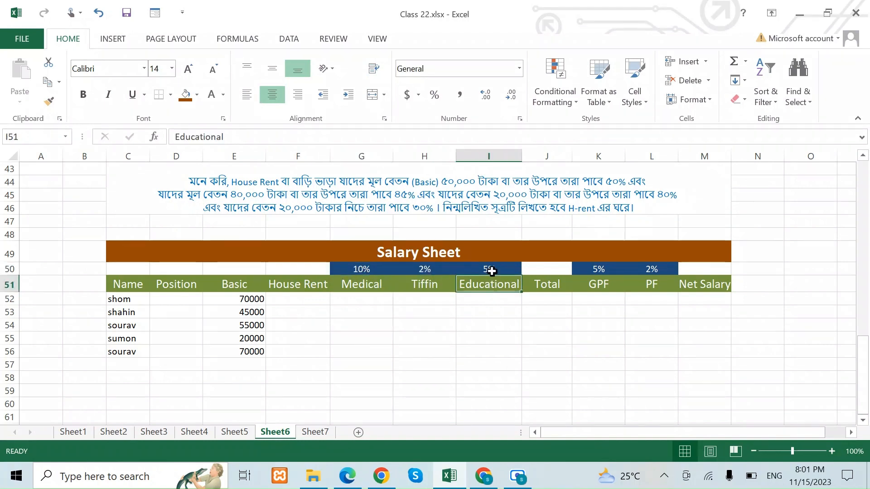
click(491, 270)
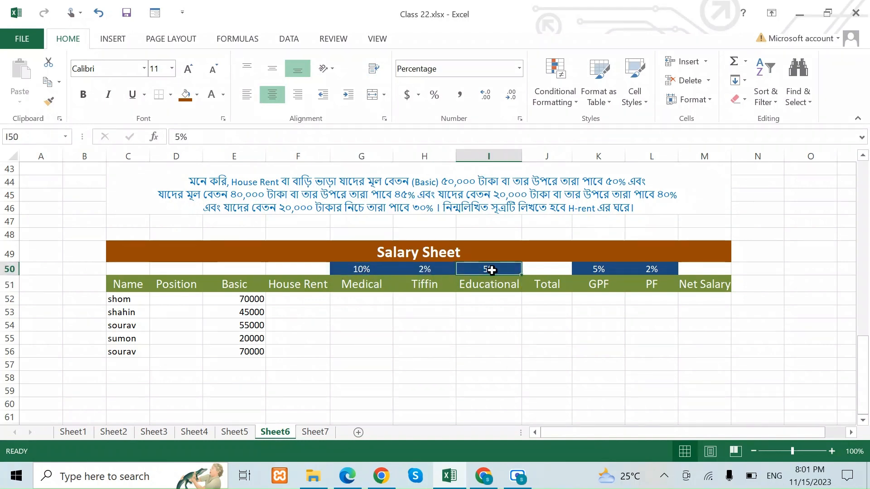
click(605, 288)
click(599, 270)
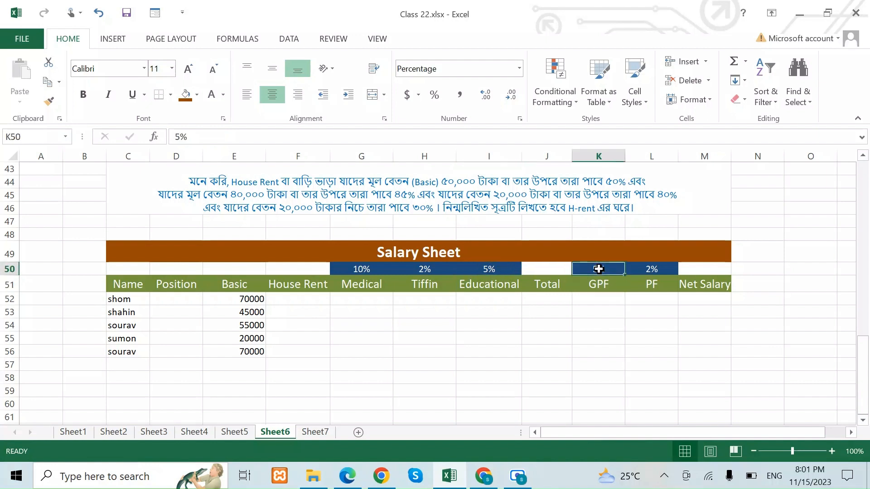
click(659, 292)
click(651, 269)
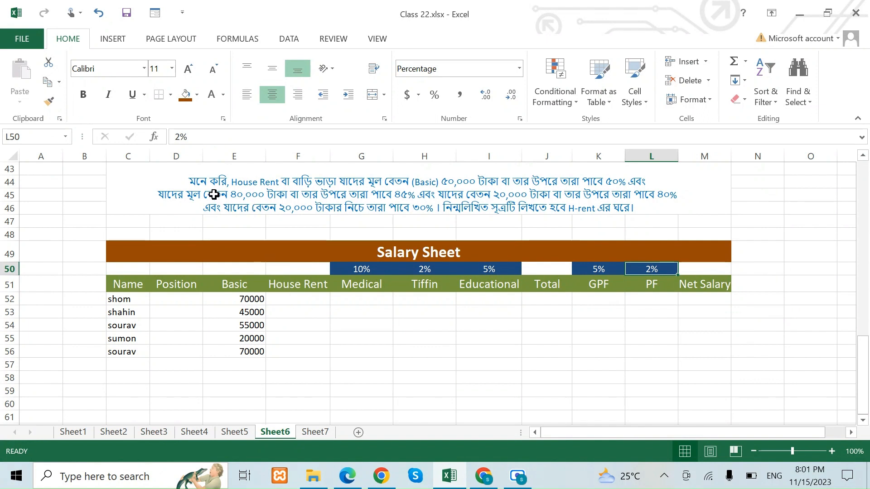
click(238, 301)
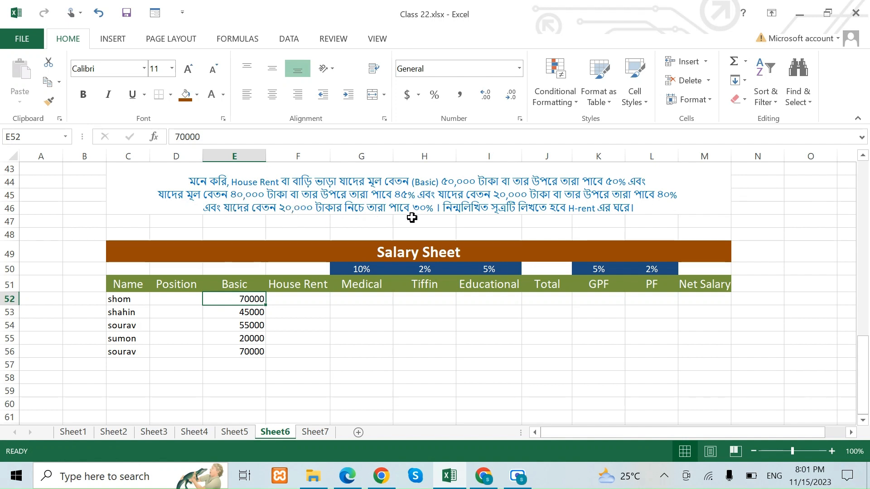
Start an IF formula in House Rent cell F52 with the logical test E52>=50000.
click(290, 298)
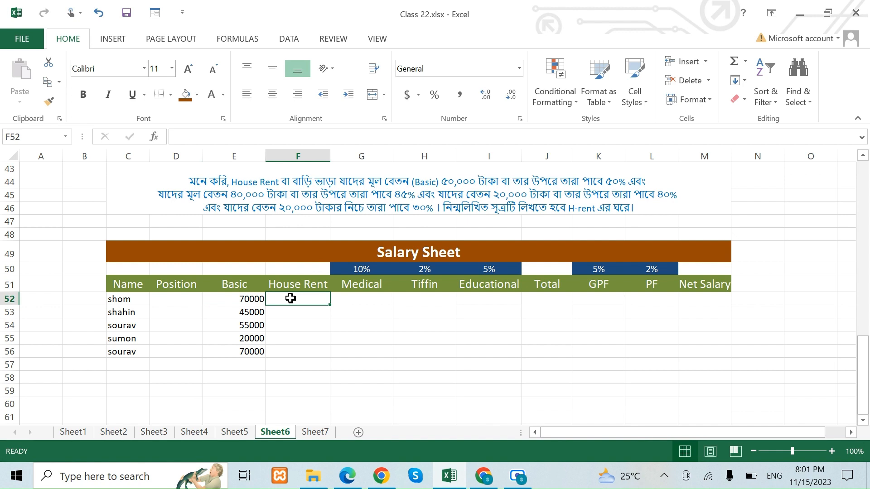
text(=)
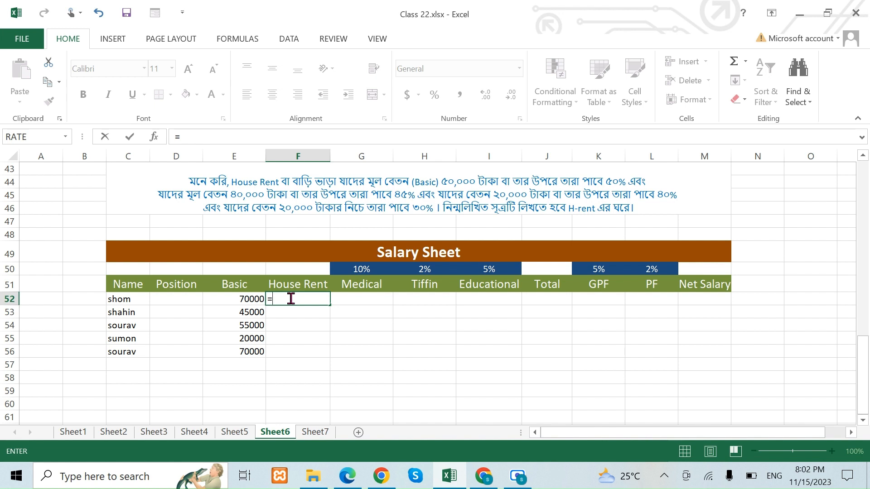
text(if()
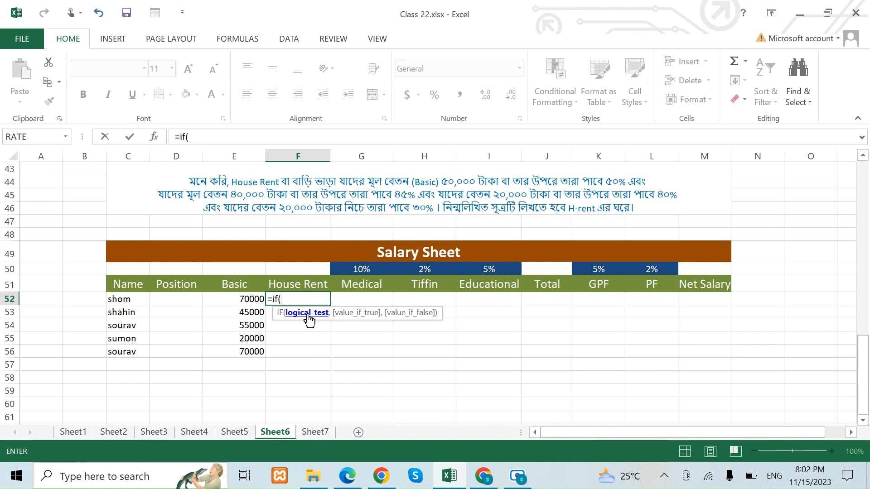
click(244, 299)
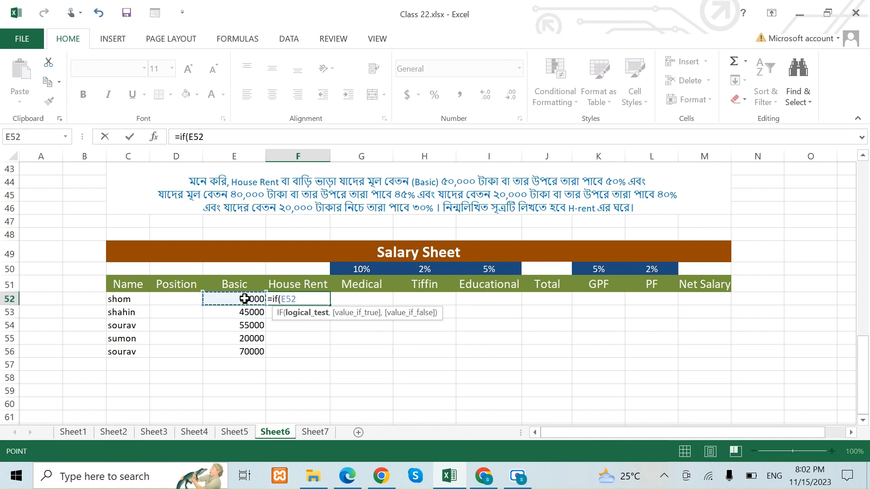
text(>=)
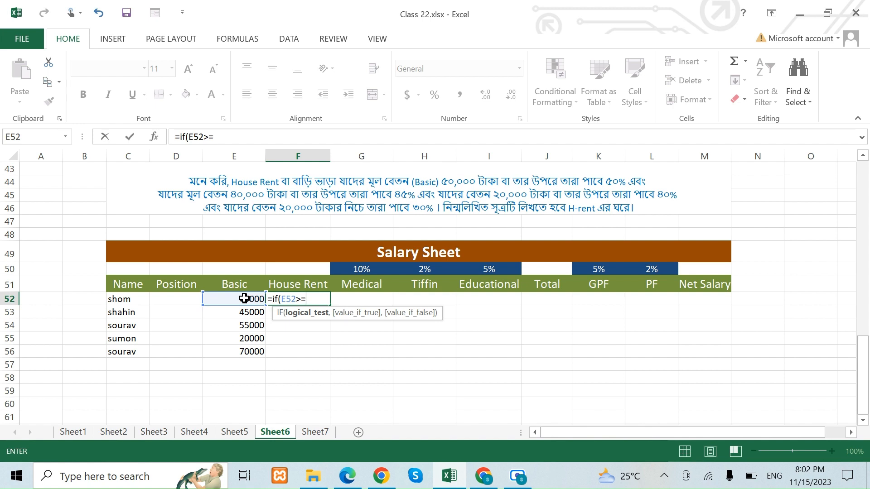
text(50000)
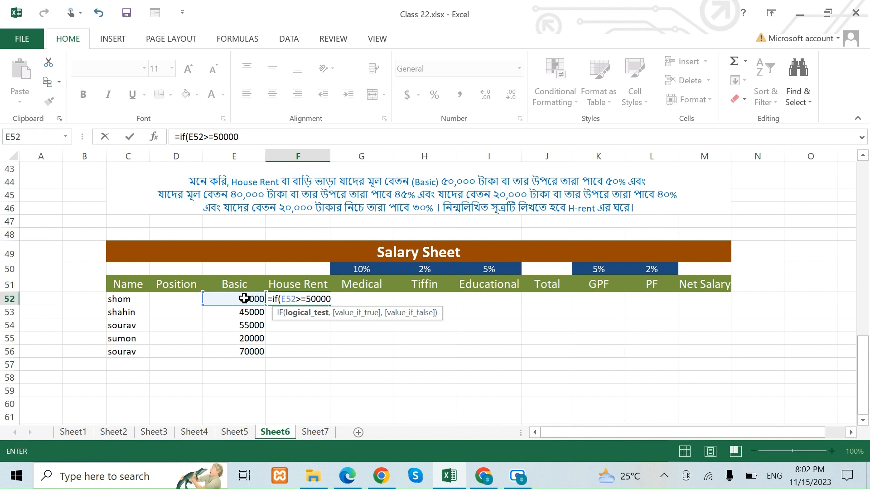
text(,)
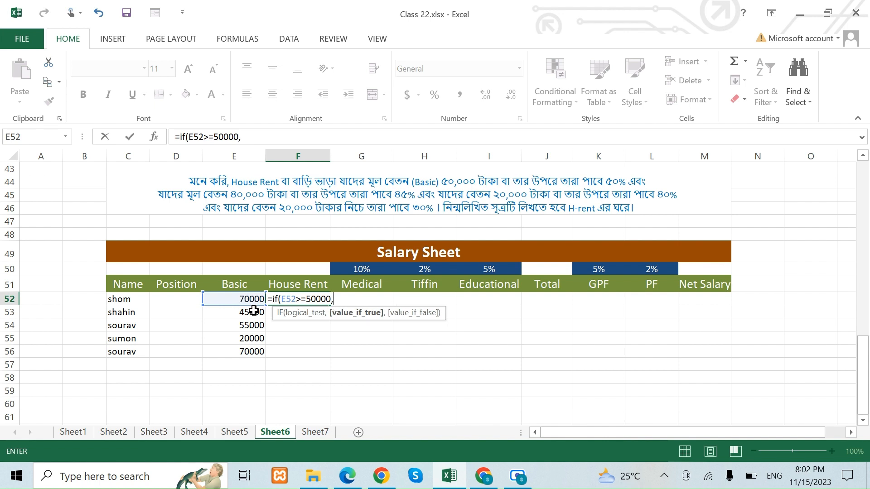
Enter E52*50% as the value if true for the 50000 test in the F52 formula.
click(244, 301)
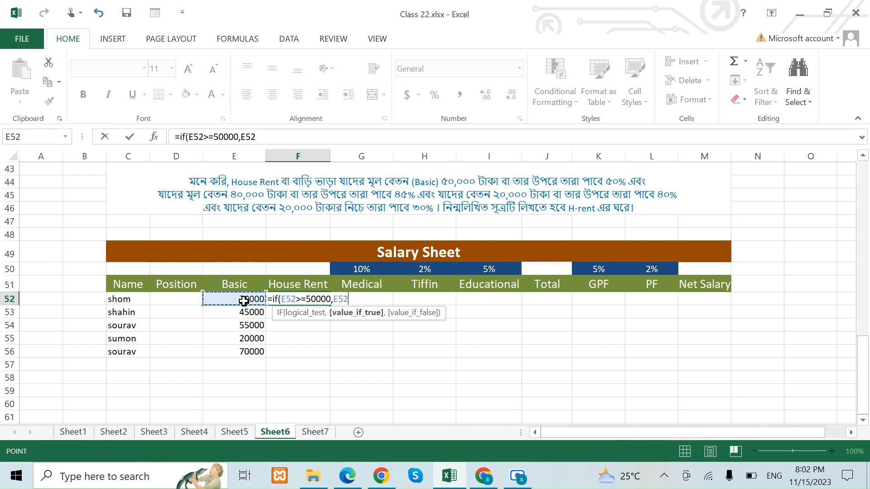
text(*50)
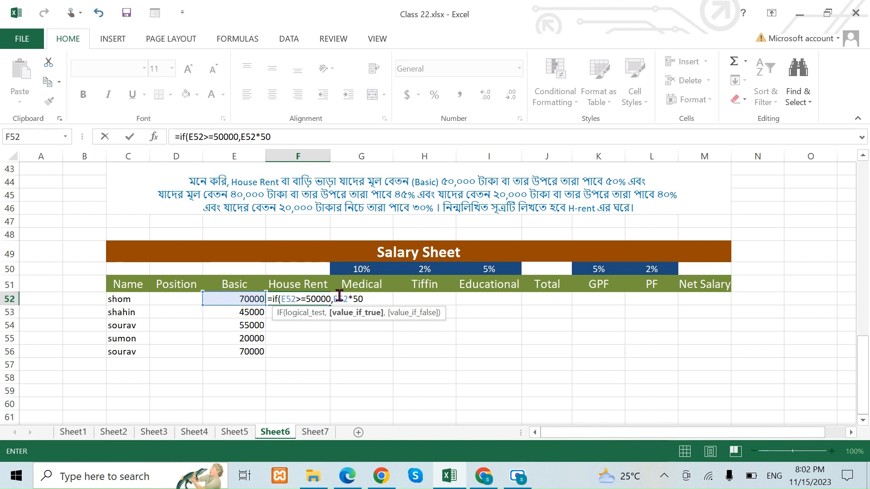
key(BackSpace)
text(0%)
text(,)
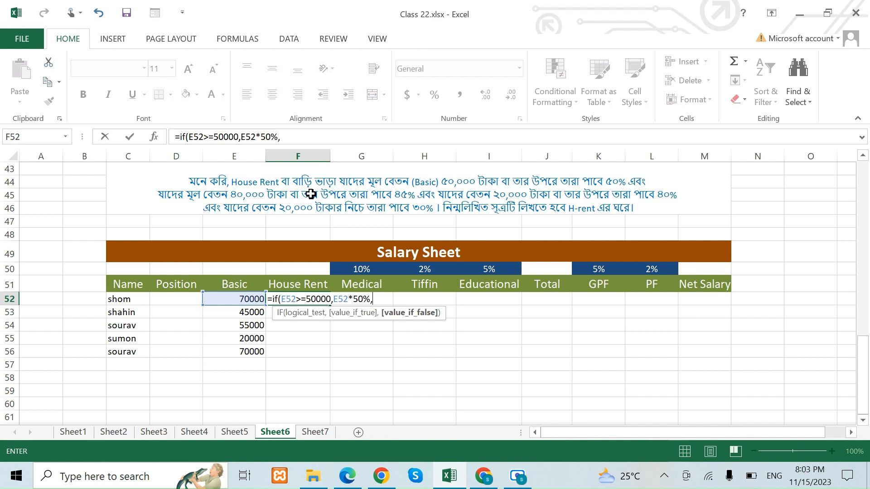
text(if()
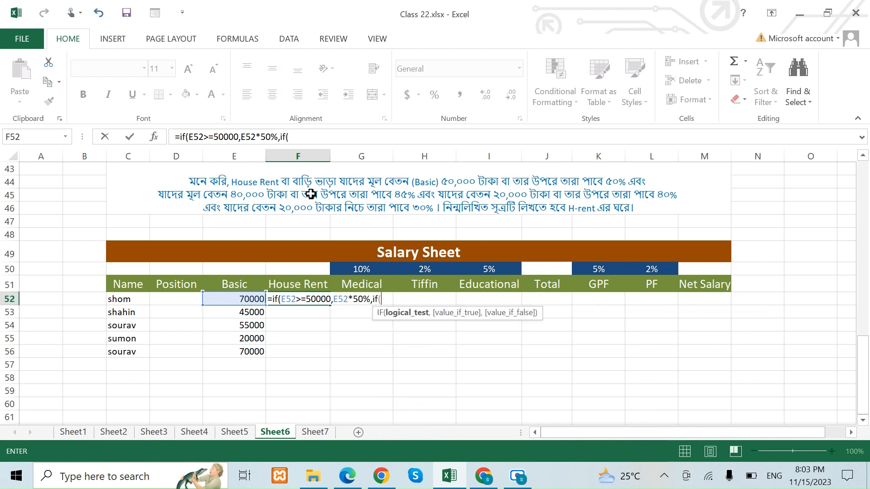
Add a nested IF as the false value, testing E52>=40000 and returning E52*40% when true.
click(235, 299)
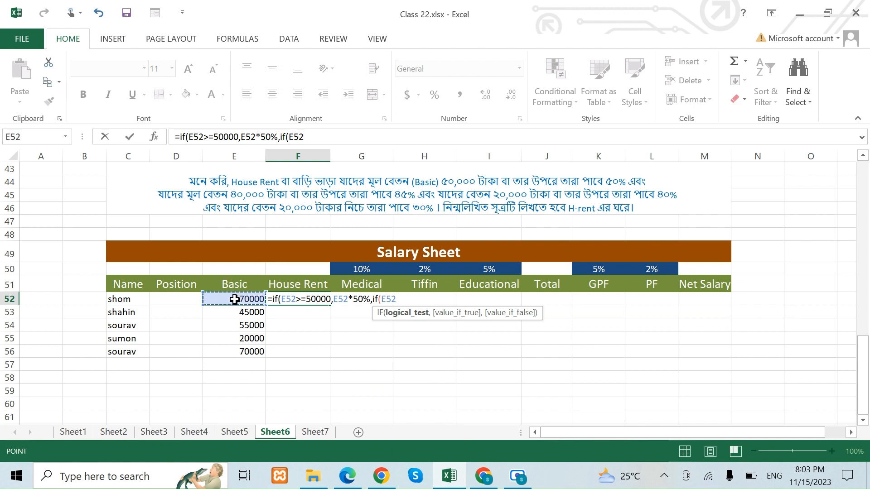
text(>=)
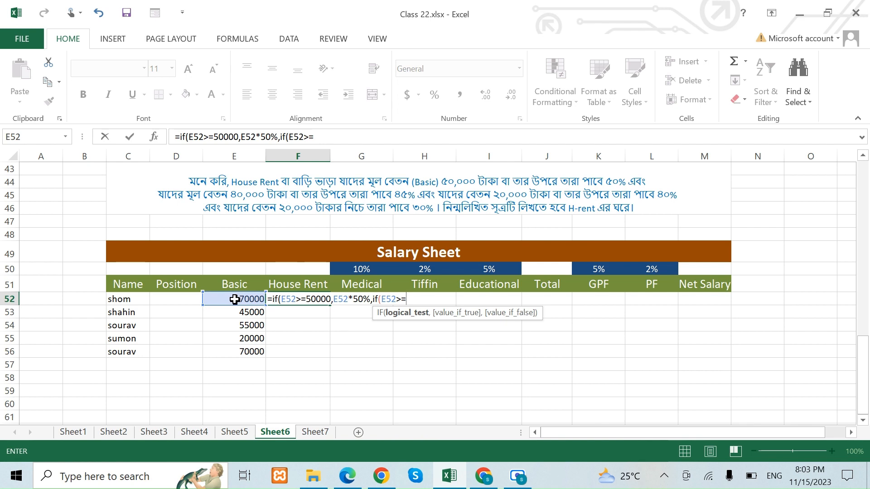
text(40000,)
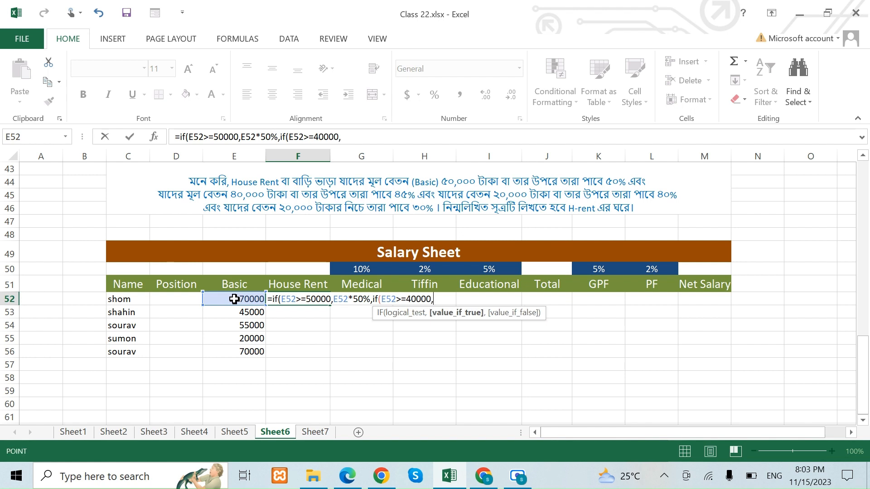
click(234, 299)
text(*)
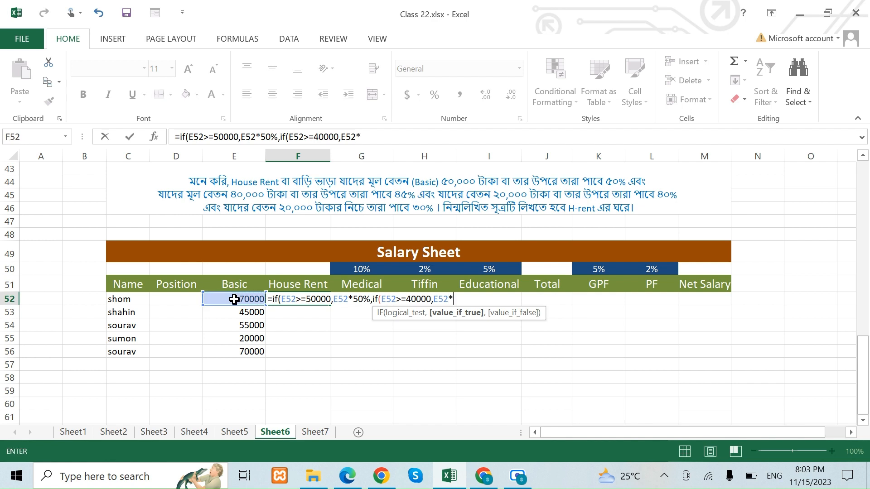
text(40%,)
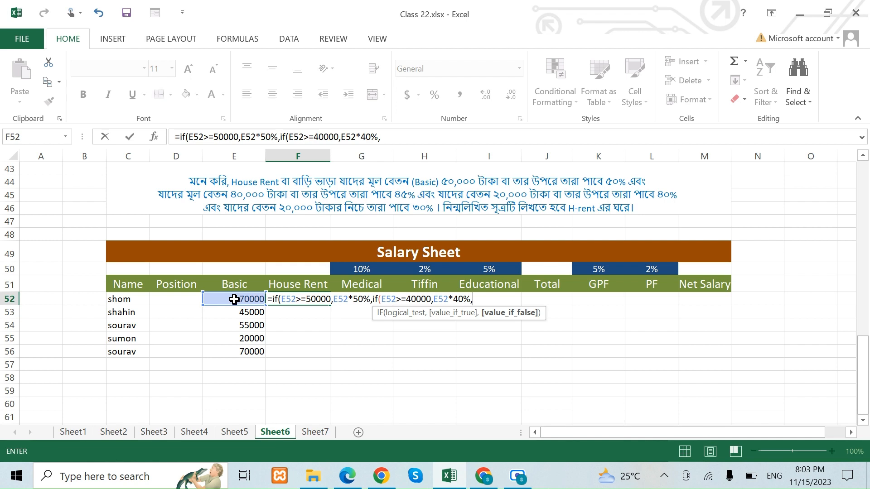
Add a third nested IF testing E52>=20000 and begin its true value with E52*.
text(if()
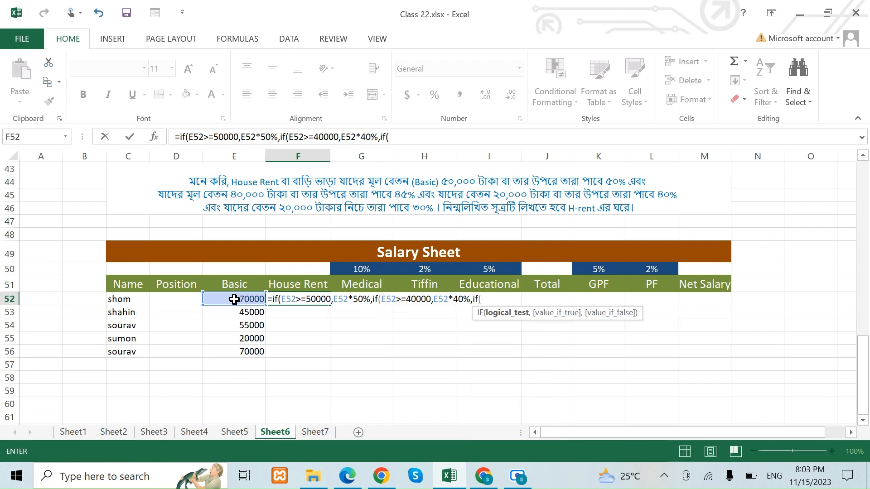
click(234, 299)
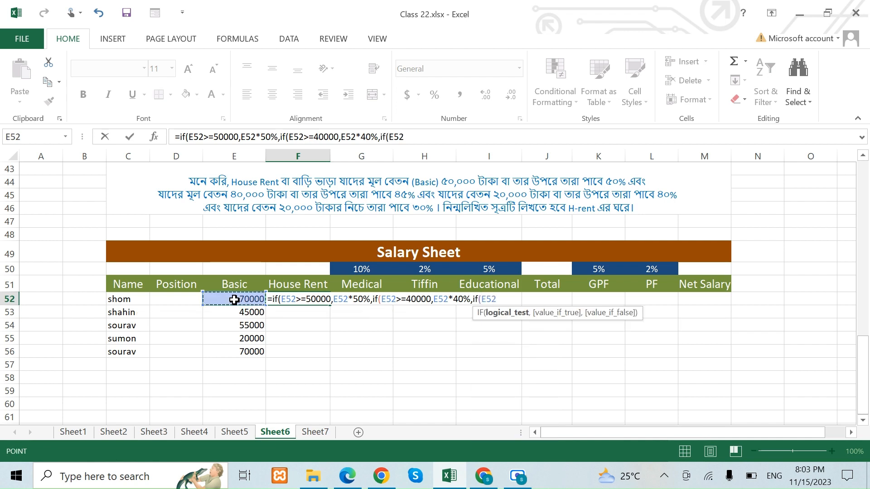
text(>=)
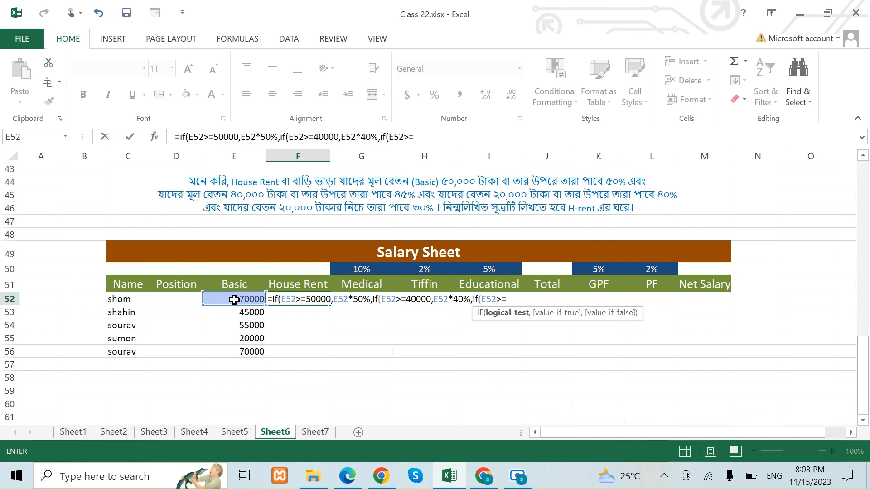
text(20000)
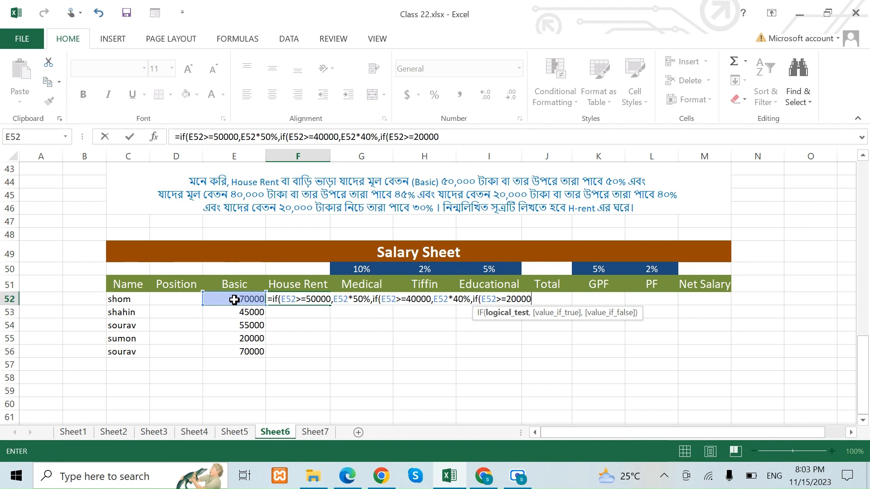
text(,)
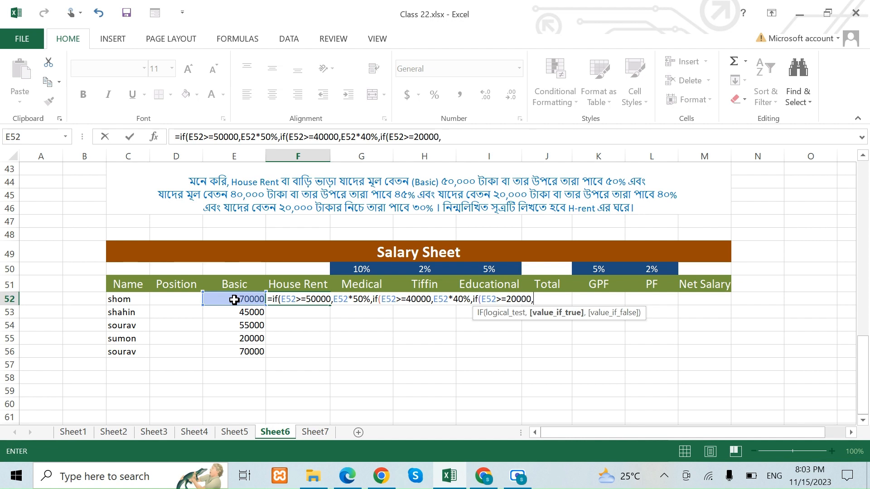
click(234, 299)
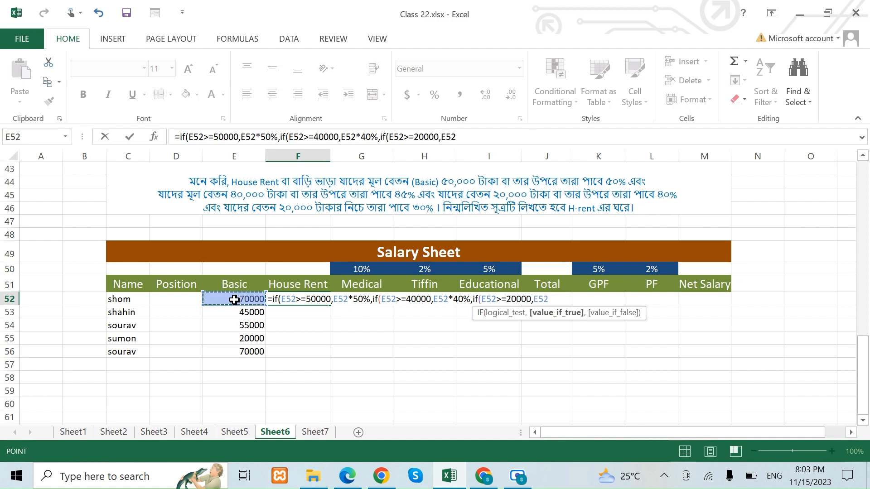
text(*)
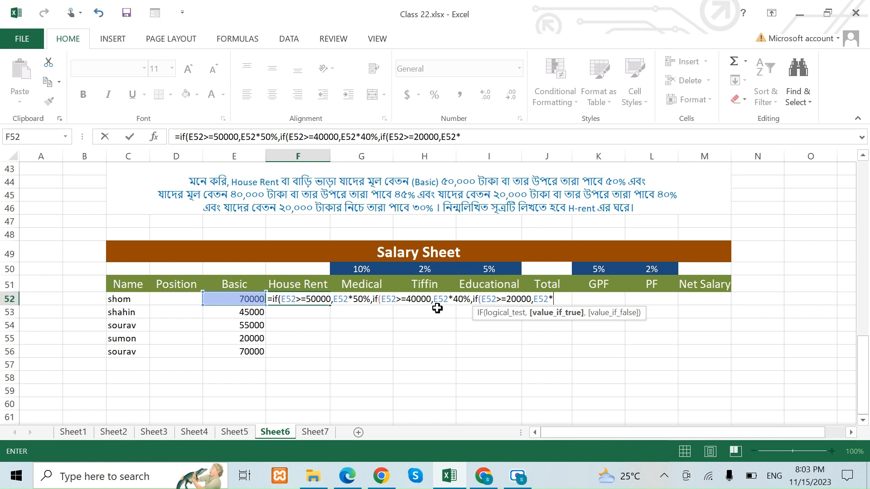
Correct the percentage for the E52>=40000 condition in the formula to 45%.
click(467, 300)
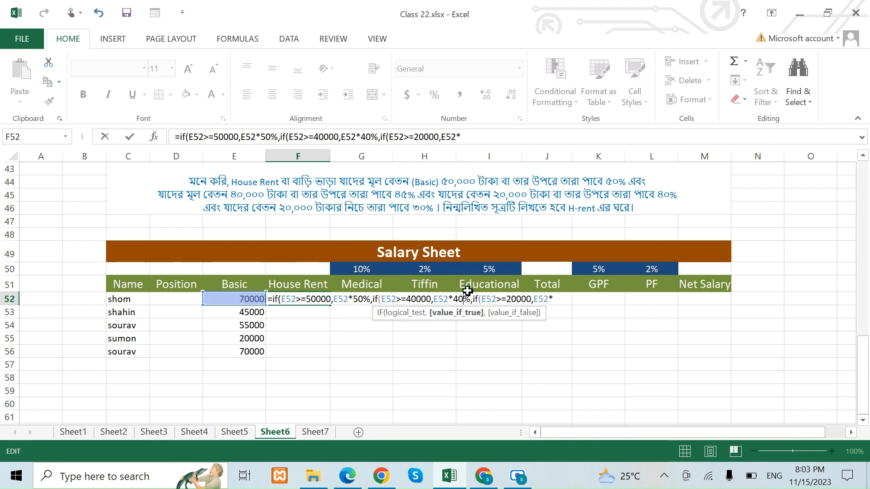
key(BackSpace)
text(5)
Complete the true value of the E52>=20000 condition as E52*40% at the end of the formula.
click(472, 135)
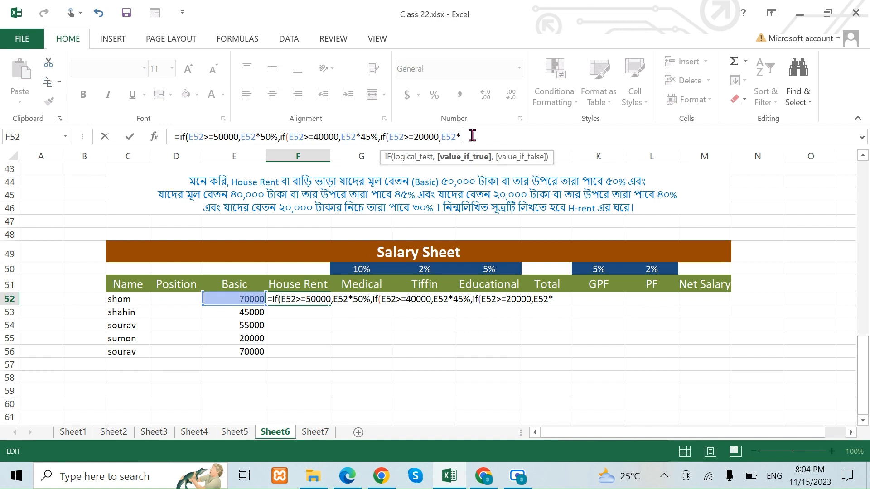
text(40%,)
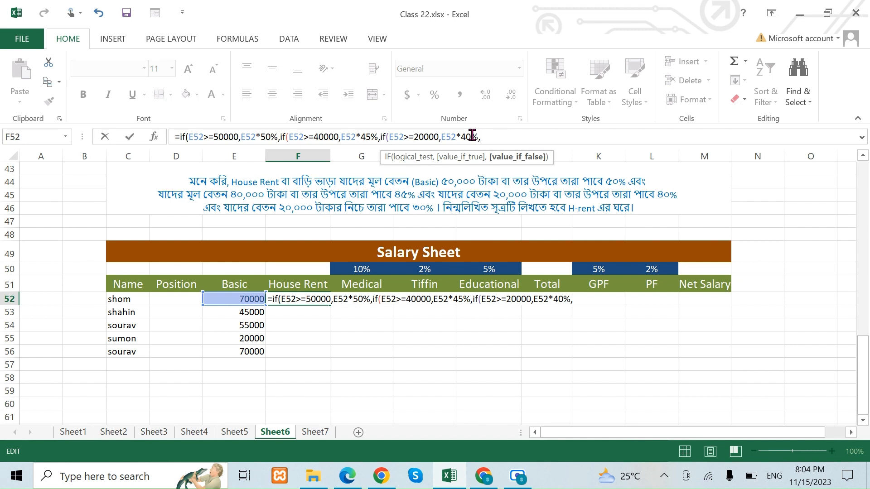
Add a fourth nested IF as the false value of the House Rent formula, testing E52<20000.
text(if)
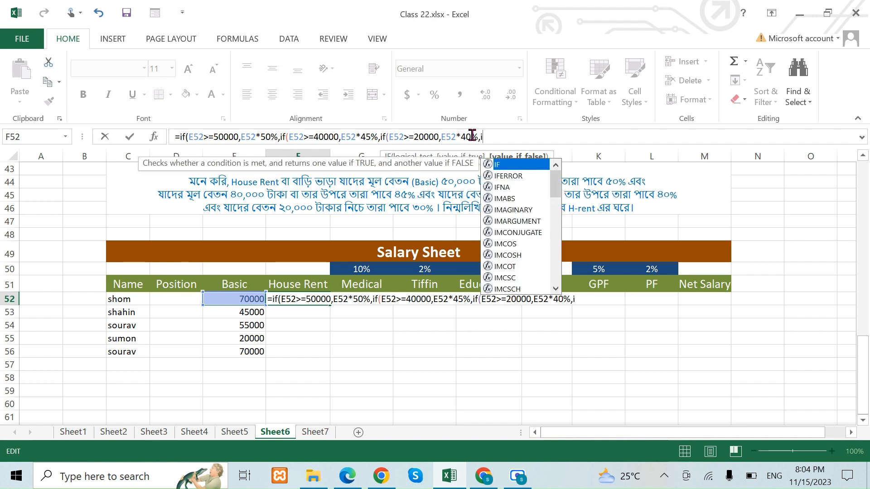
text(()
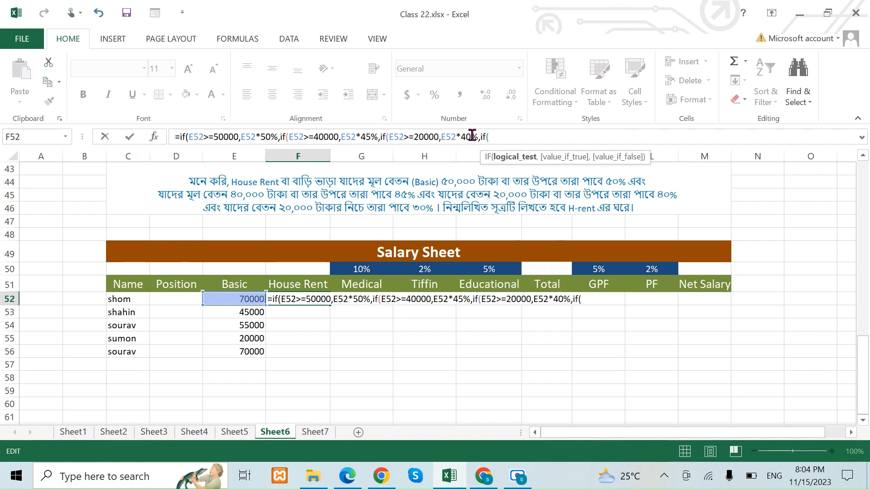
click(239, 300)
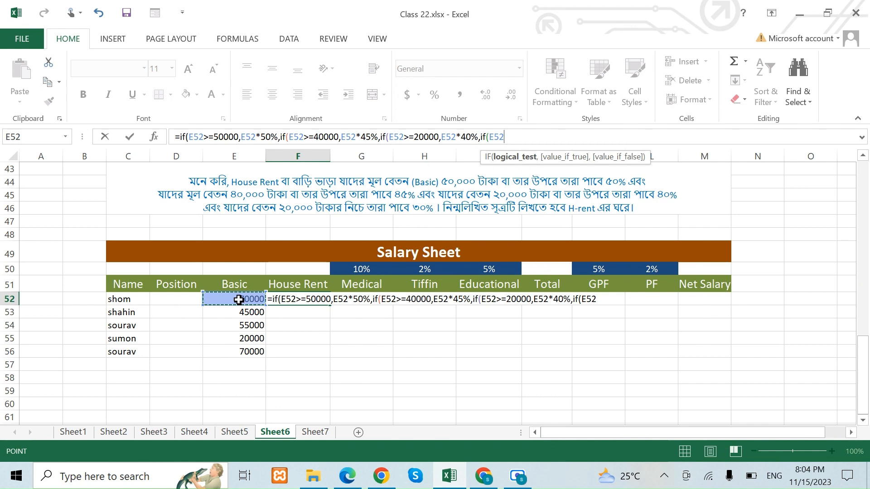
text(<20000,)
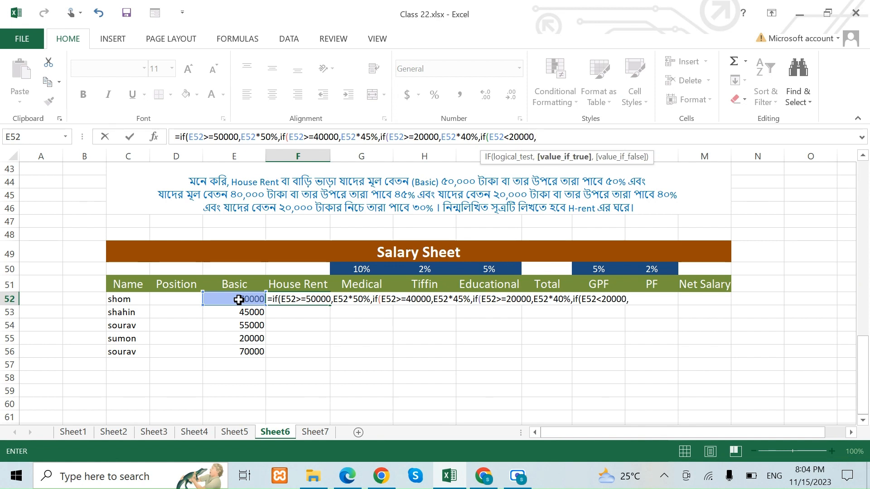
Complete the House Rent formula in F52 with E52*30% as the last true value and close all the nested IFs.
click(239, 299)
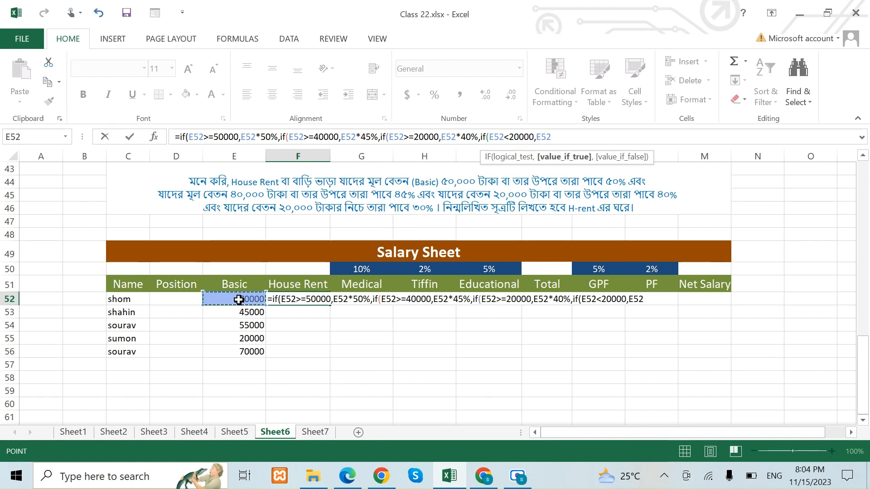
text(*)
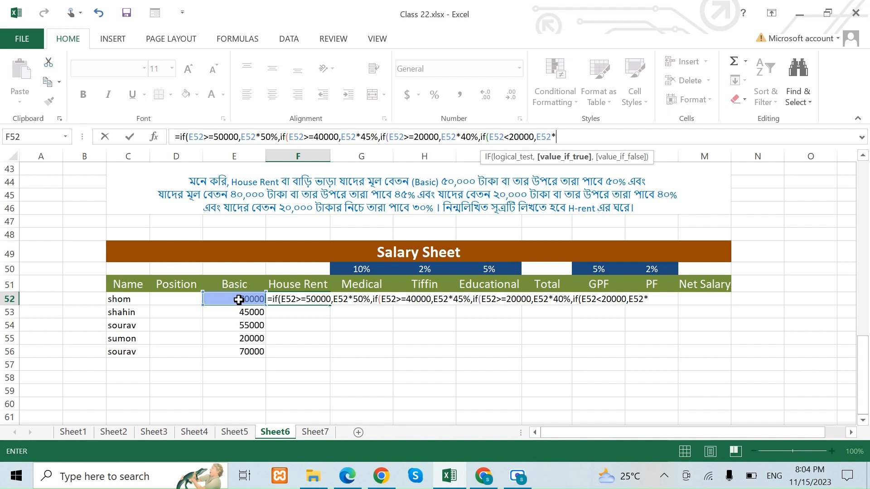
text(30%)
text())))
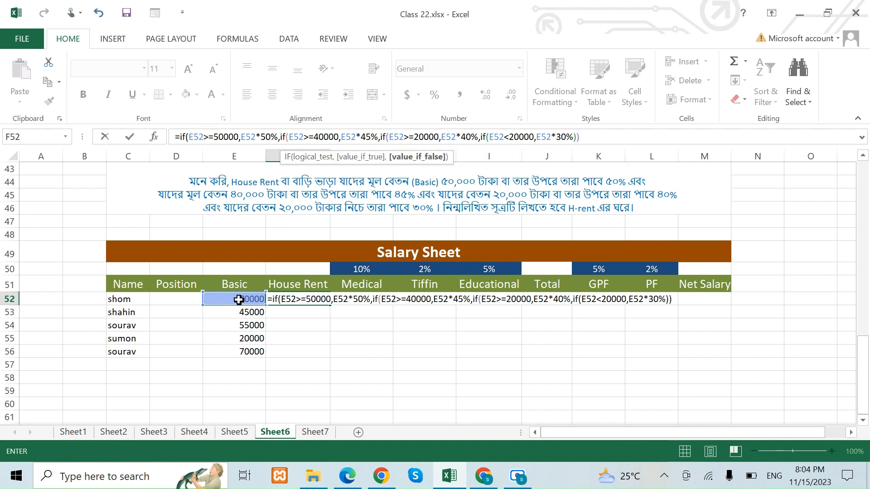
key(Return)
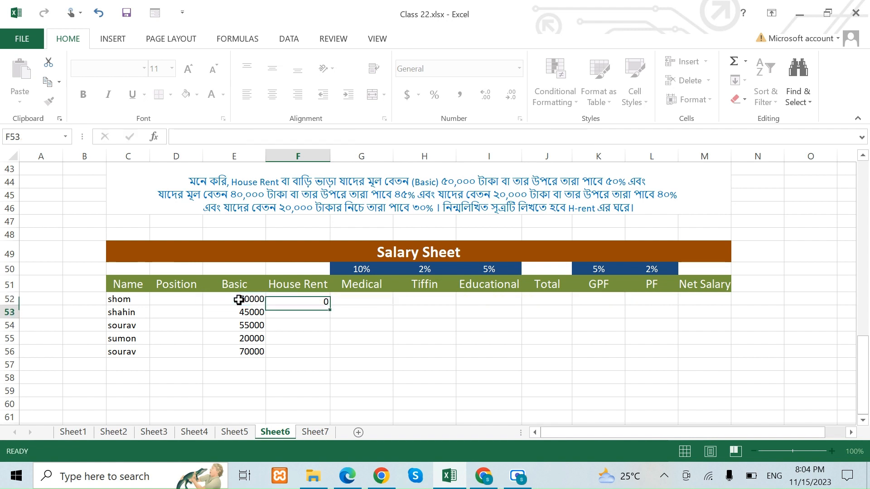
click(251, 301)
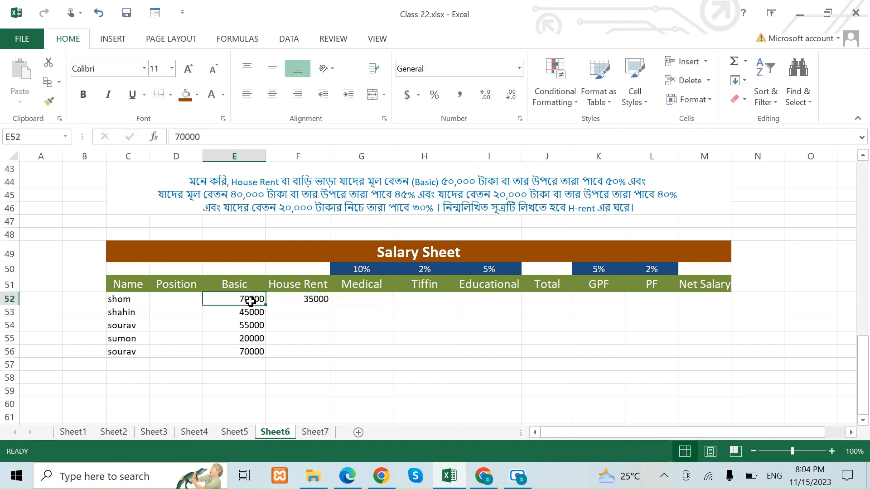
click(285, 299)
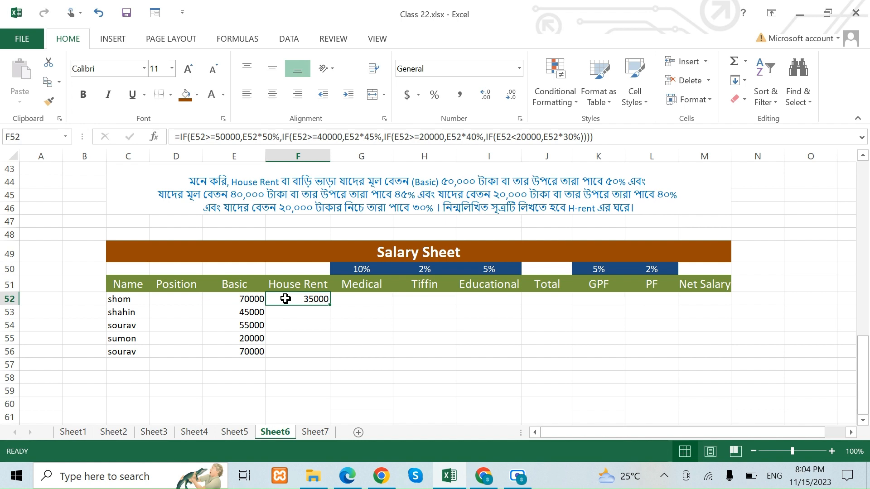
Calculate the Medical allowance in G52 as 10% of Basic with the formula =E52*10%.
click(359, 299)
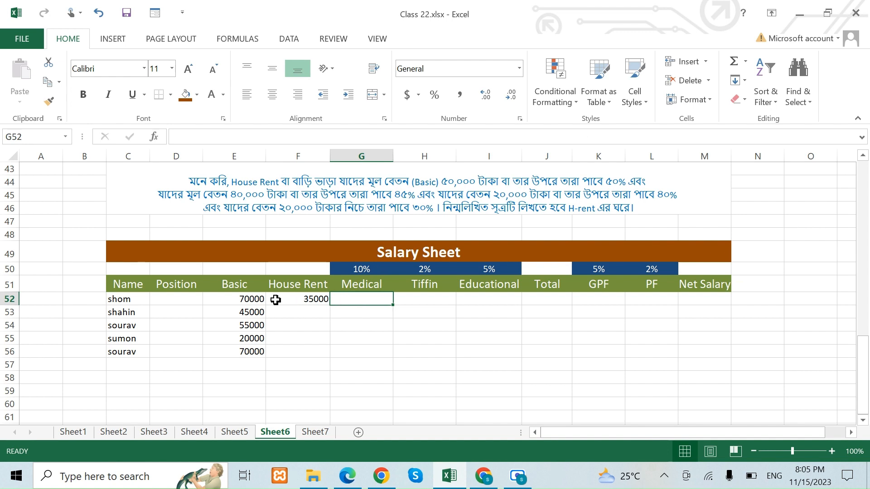
click(254, 299)
click(360, 298)
click(362, 269)
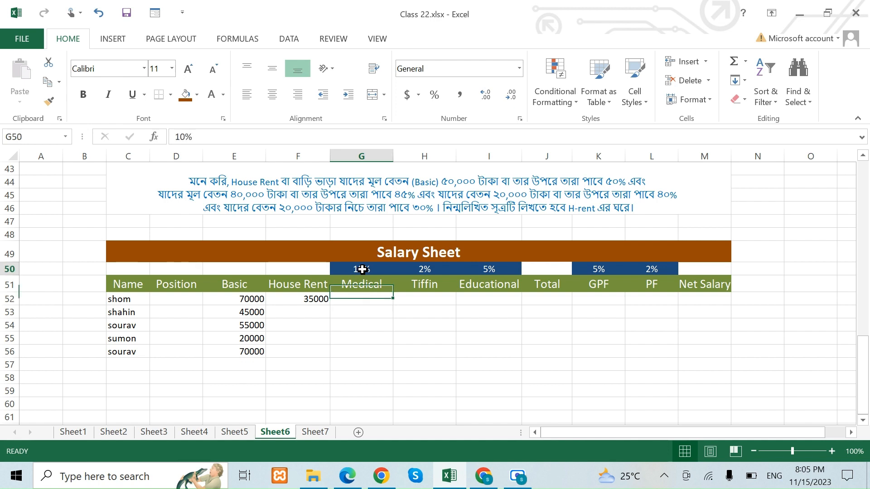
click(350, 299)
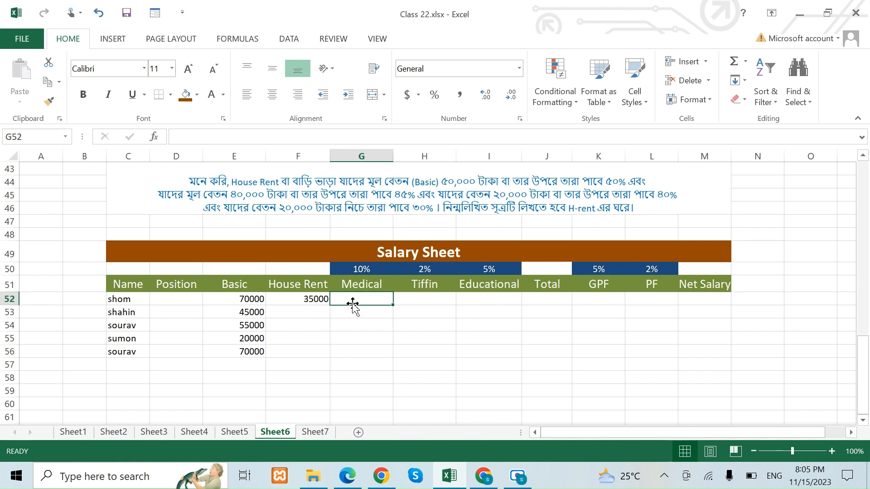
text(=)
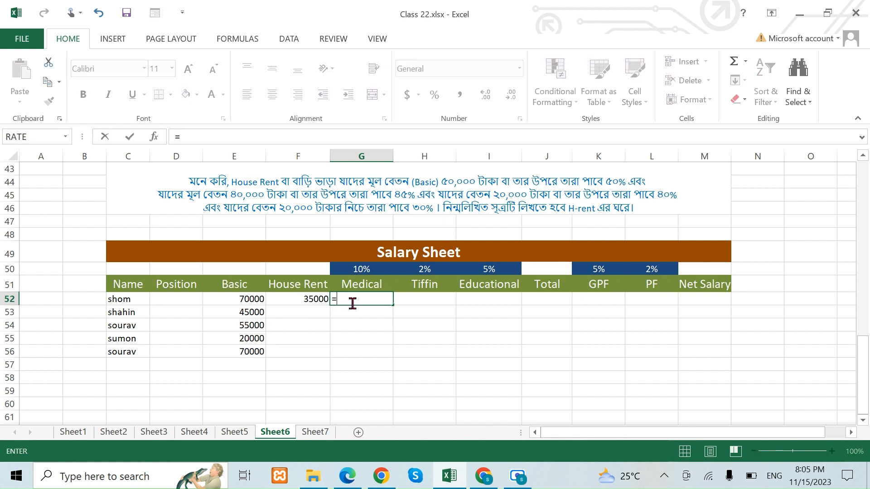
click(238, 298)
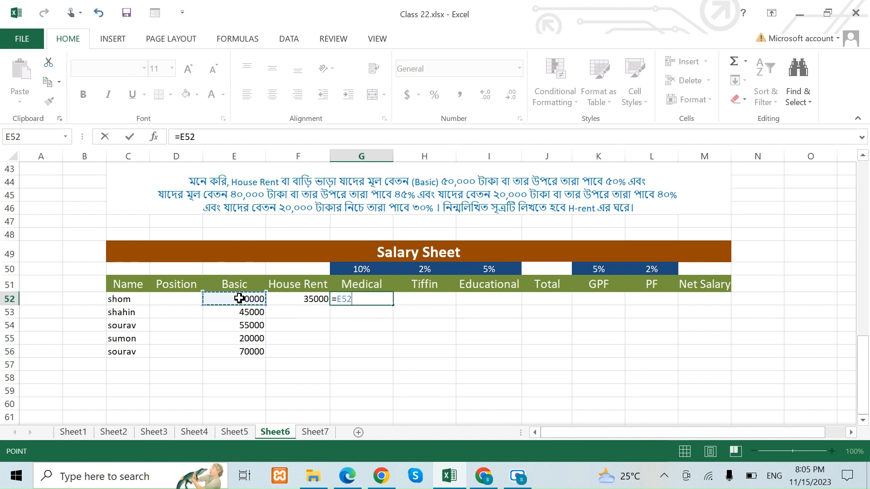
text(*1)
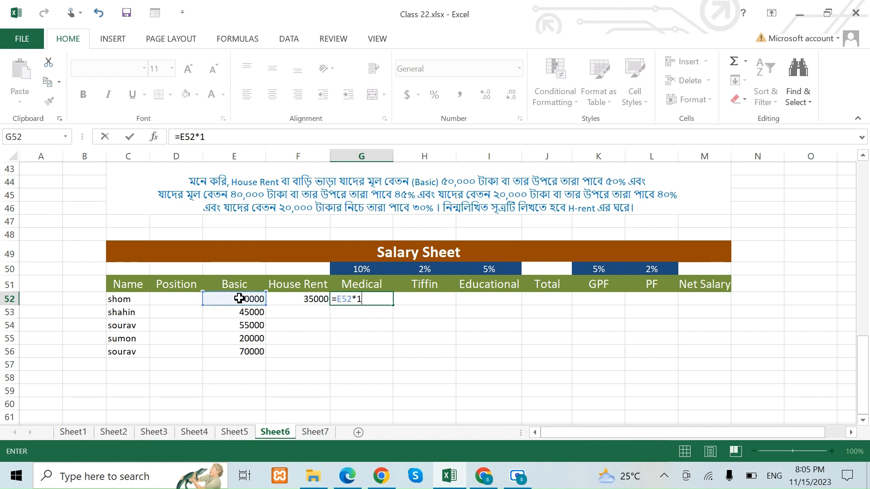
text(0%)
key(Return)
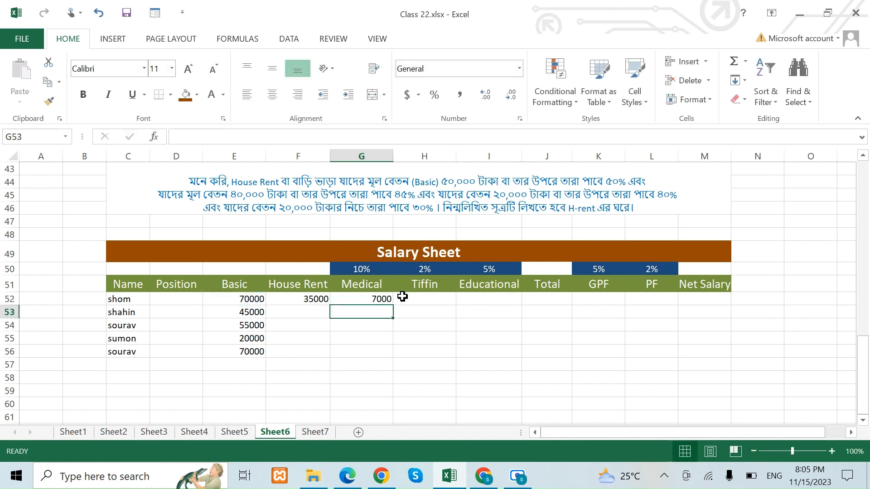
Calculate the Tiffin allowance in H52 as 2% of Basic with the formula =E52*2%.
click(418, 299)
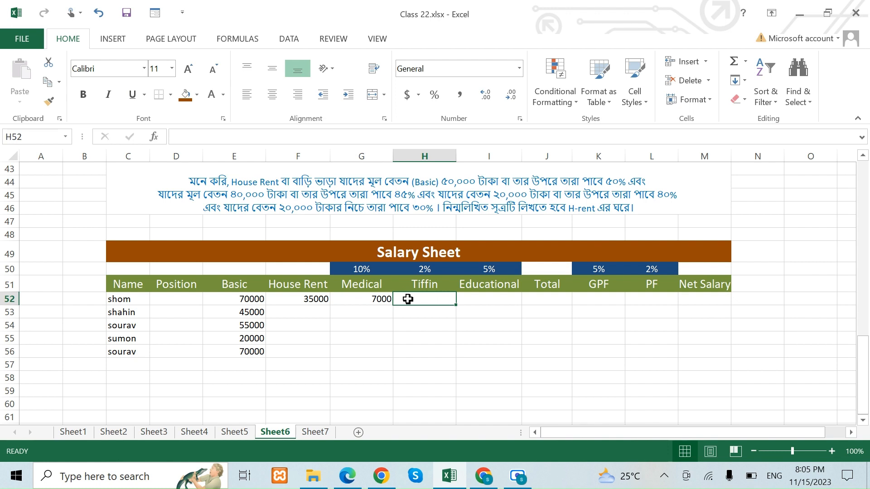
text(=)
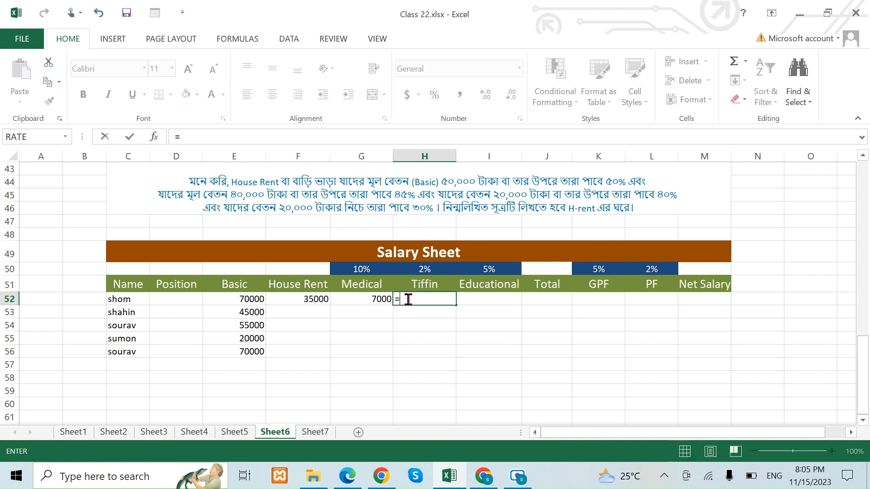
click(250, 299)
text(*2)
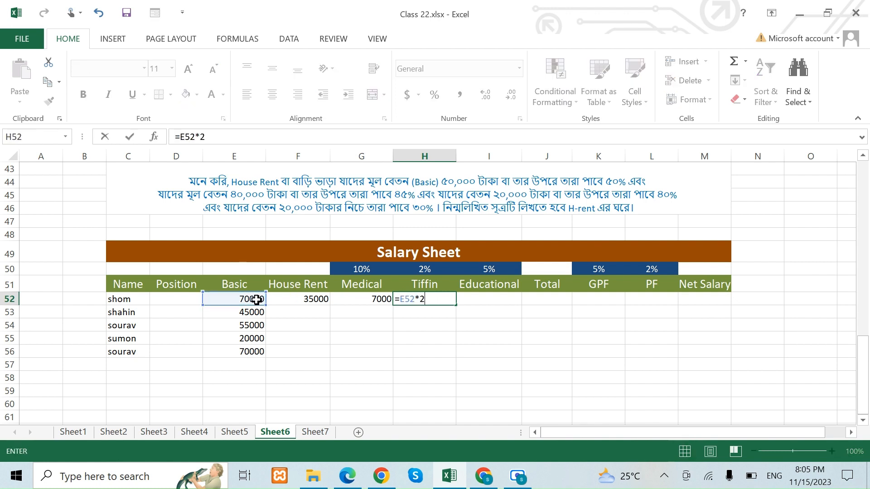
text(%)
key(Return)
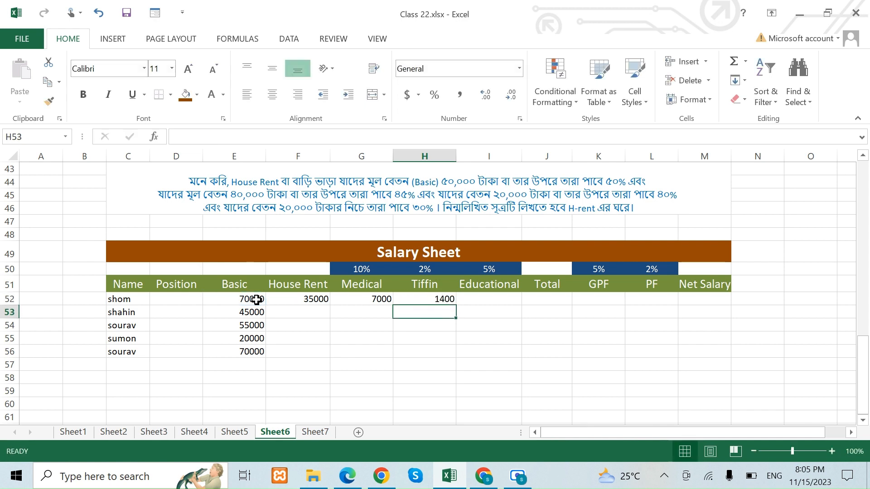
Calculate the Educational allowance in I52 as 5% of Basic with the formula =E52*5%.
click(493, 297)
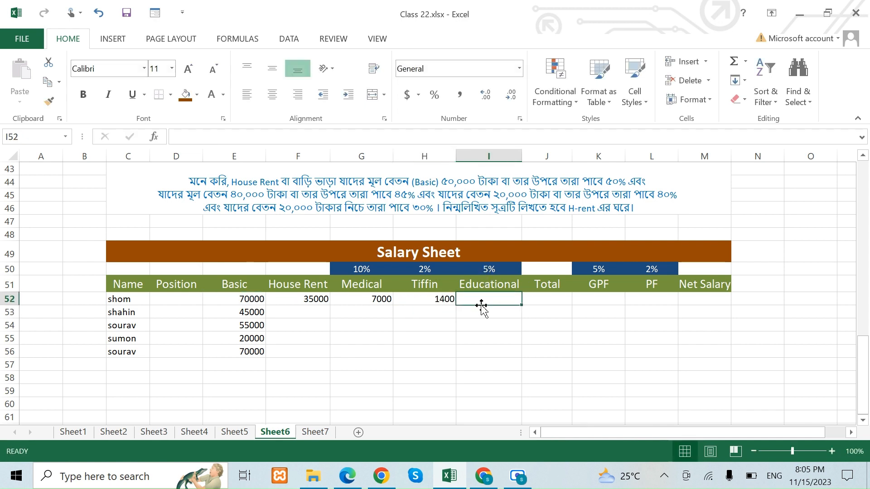
text(=)
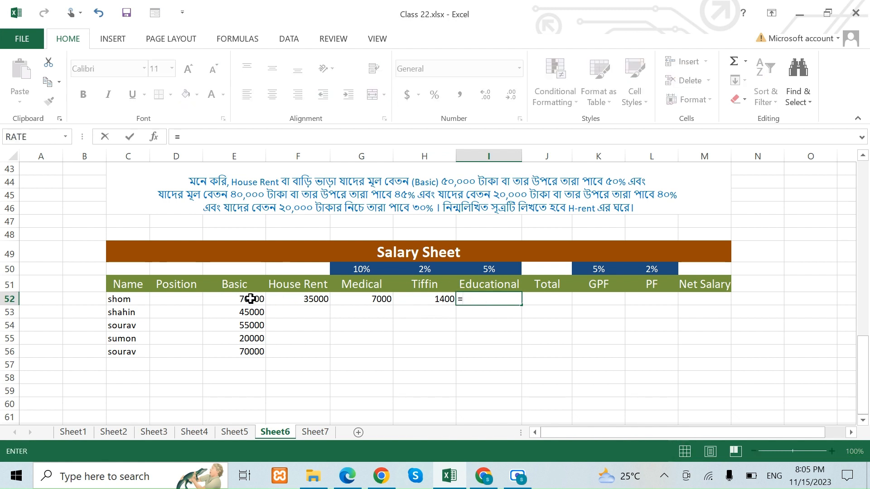
click(250, 298)
text(*)
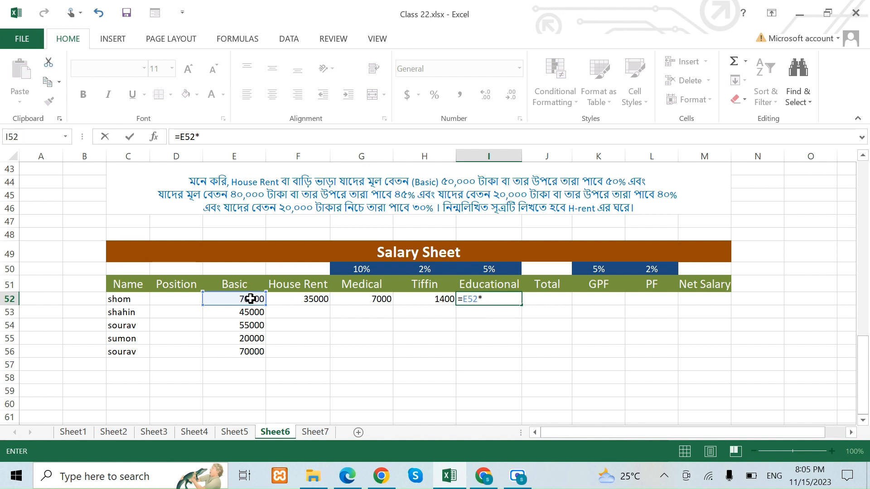
text(5%)
key(Return)
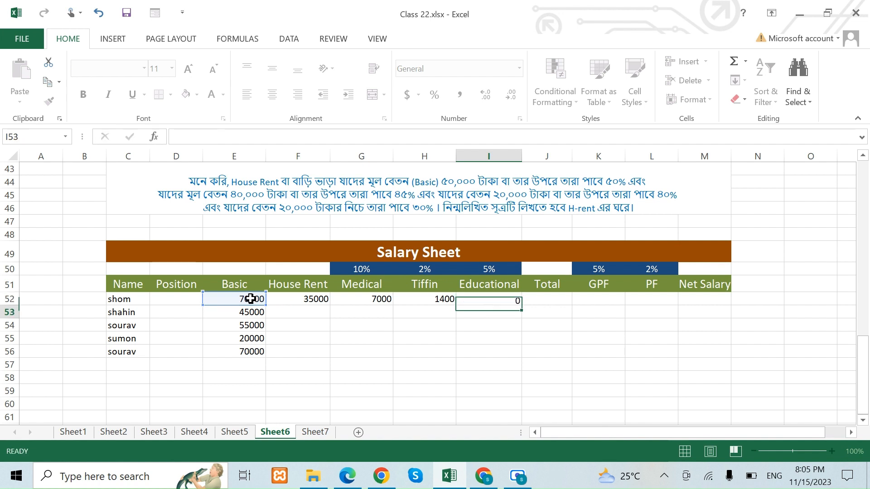
Total the Basic salary and all allowances in J52 with the formula =SUM(E52:I52).
click(551, 300)
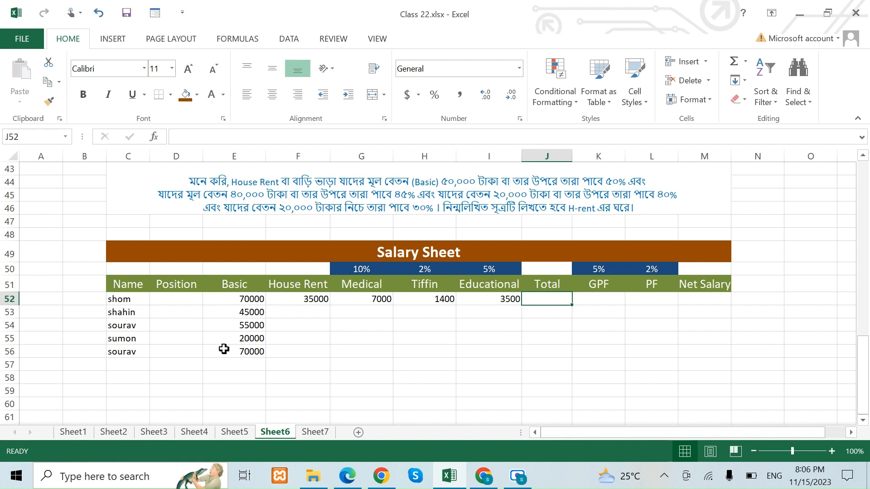
drag(249, 301, 480, 299)
click(559, 300)
text(=)
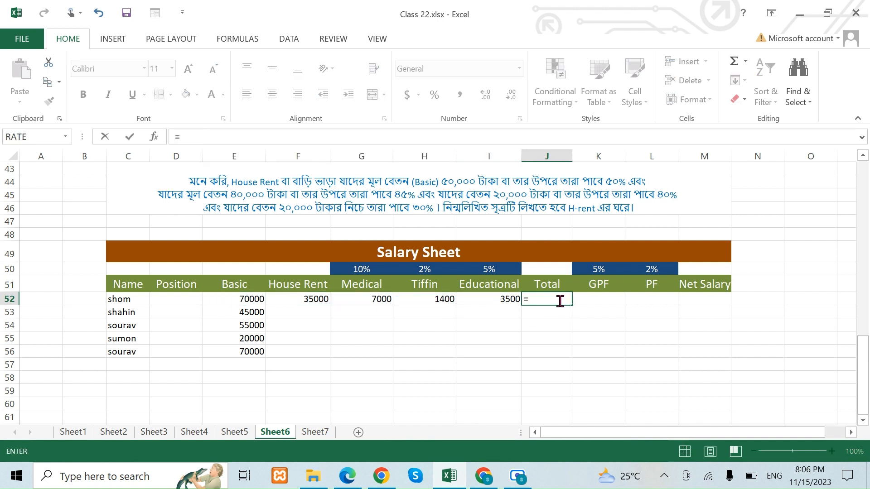
text(sum)
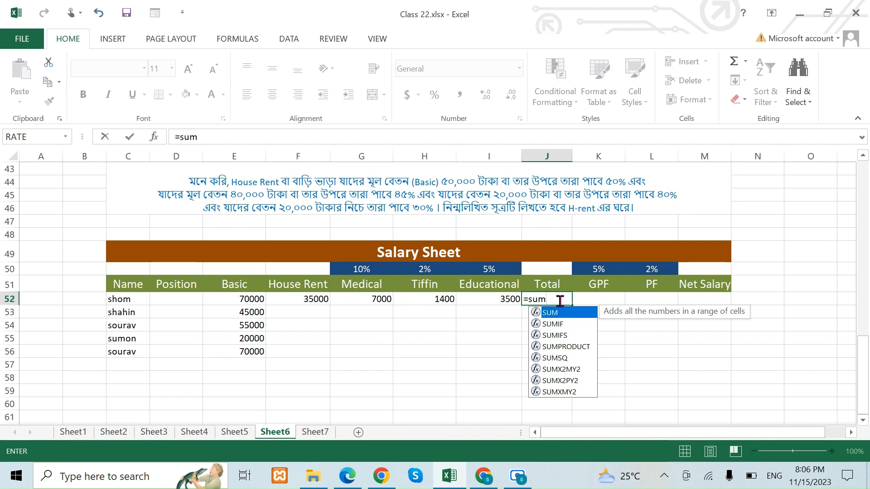
text(()
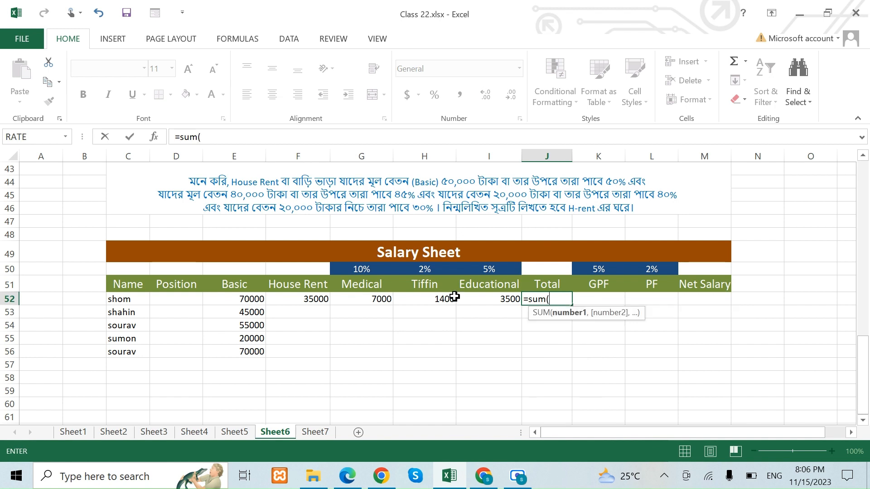
click(252, 299)
drag(252, 299, 488, 300)
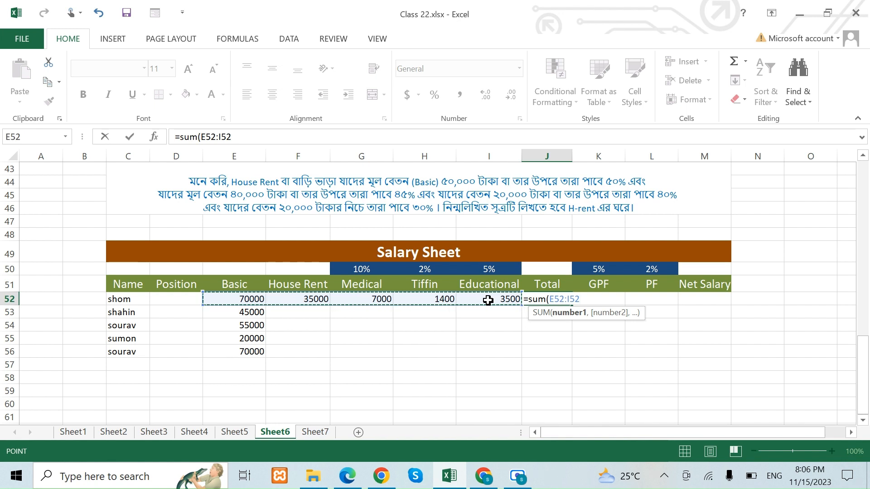
key(Return)
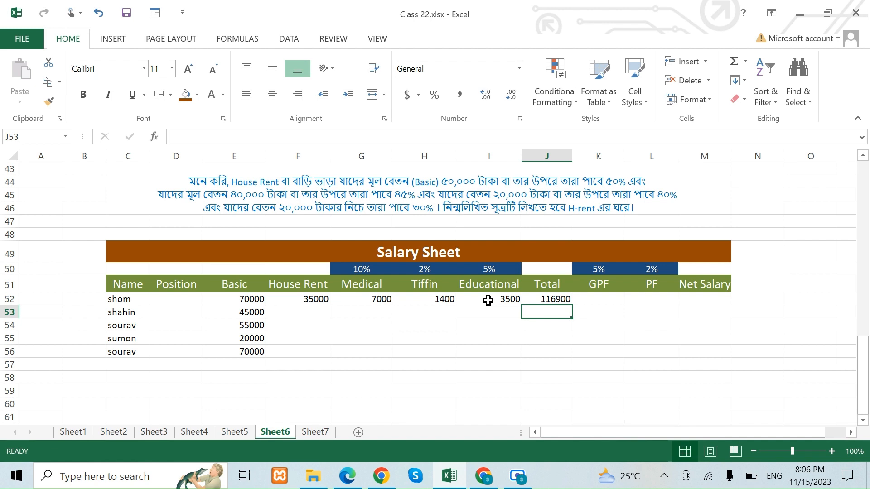
click(597, 298)
click(640, 299)
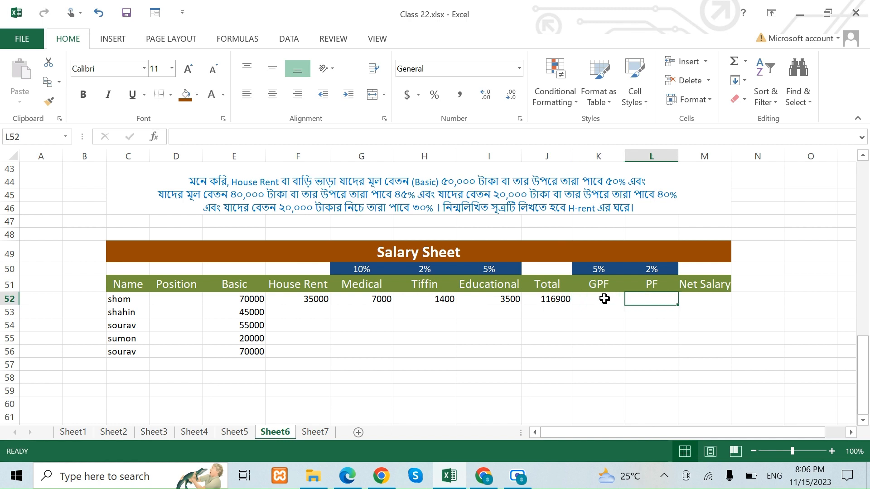
click(604, 299)
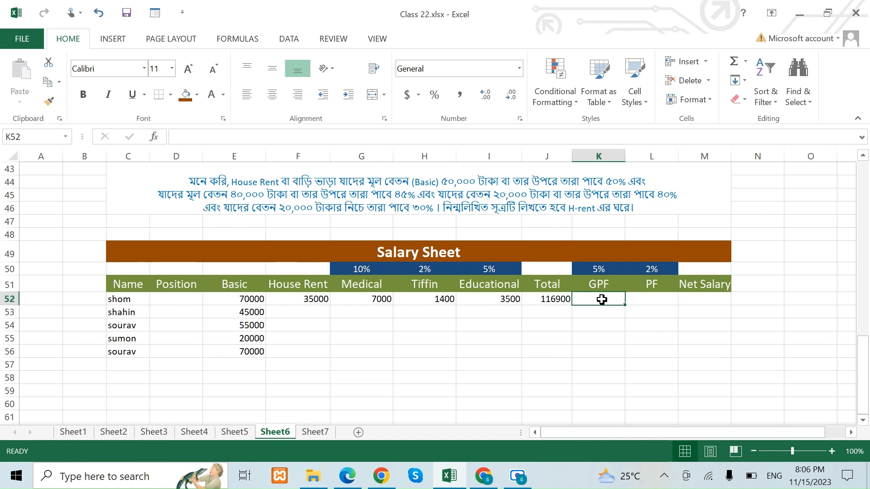
click(239, 300)
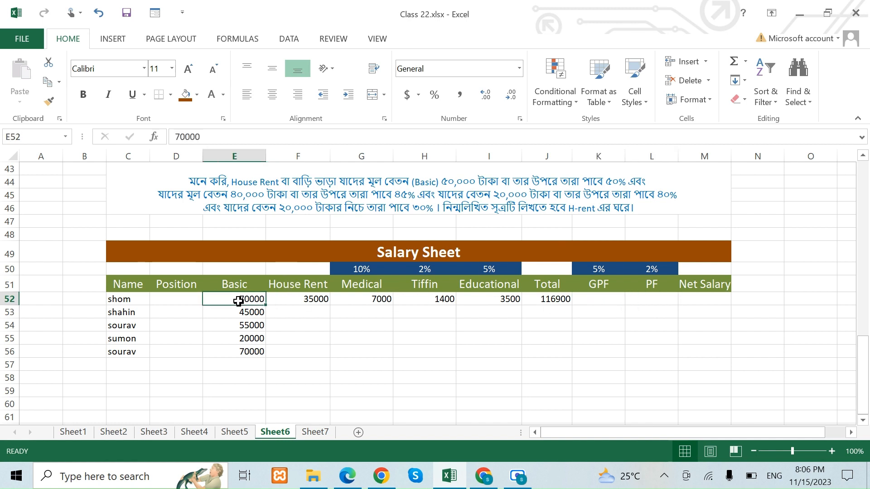
click(535, 301)
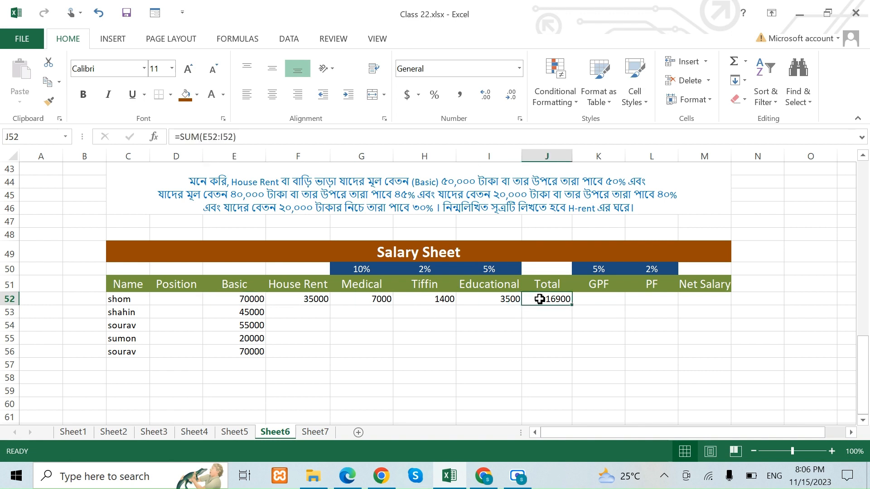
click(316, 301)
click(361, 298)
click(418, 298)
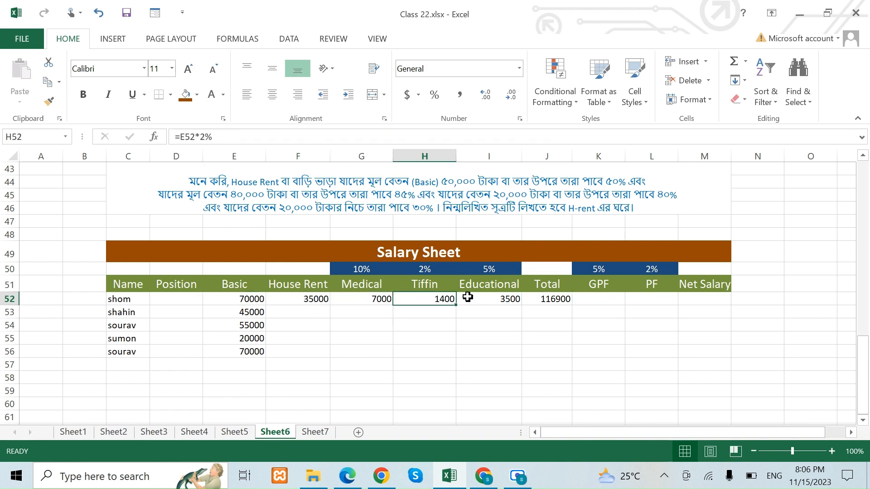
click(478, 298)
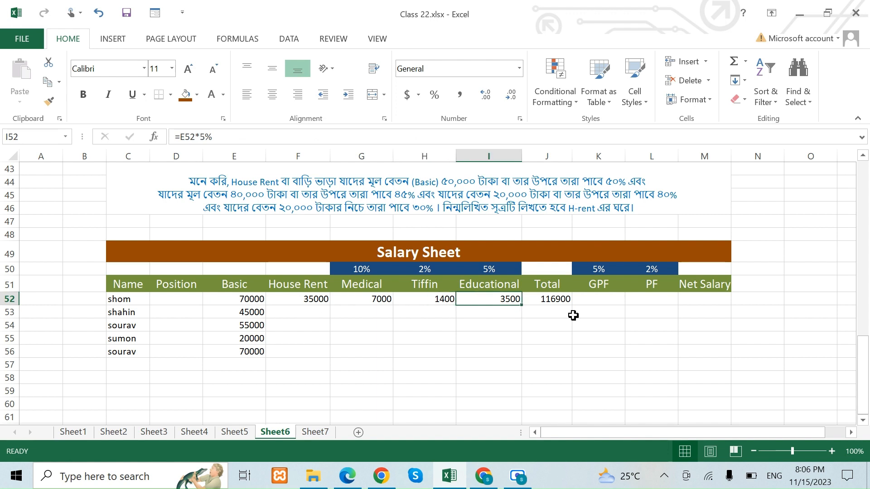
Calculate the GPF deduction in K52 as 5% of Basic with the formula =E52*5%.
click(607, 297)
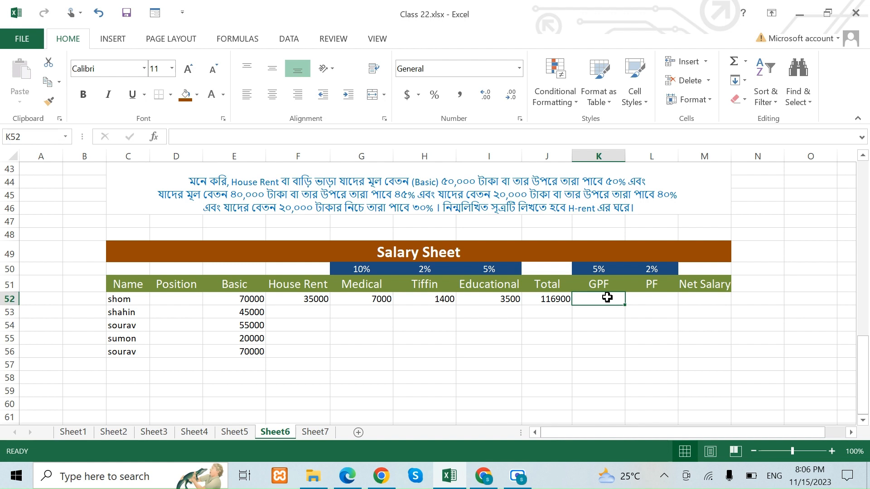
text(=)
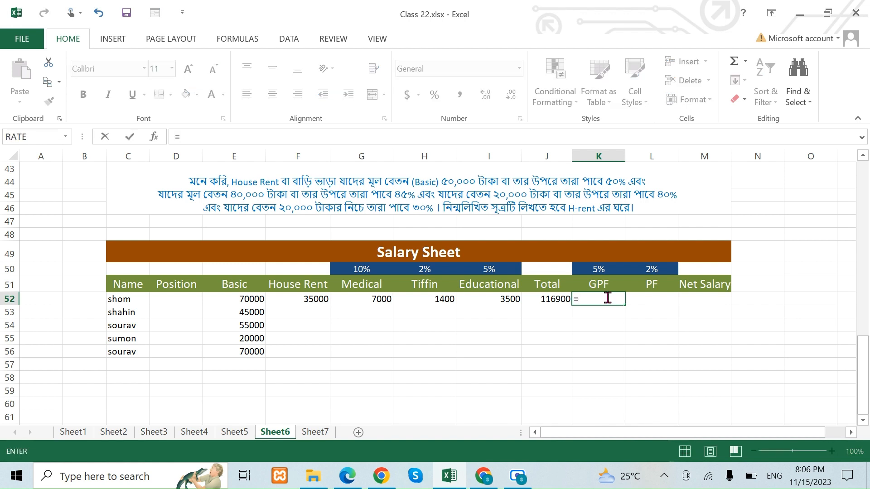
click(251, 299)
text(*)
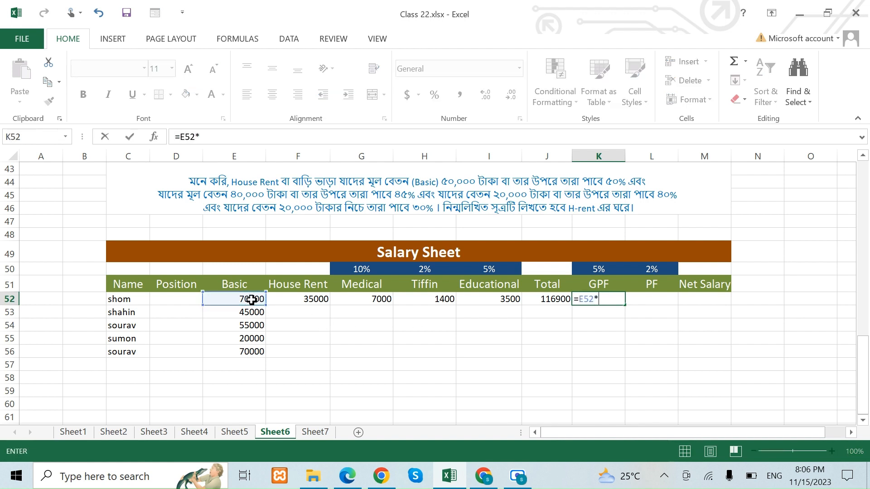
text(5%)
key(Return)
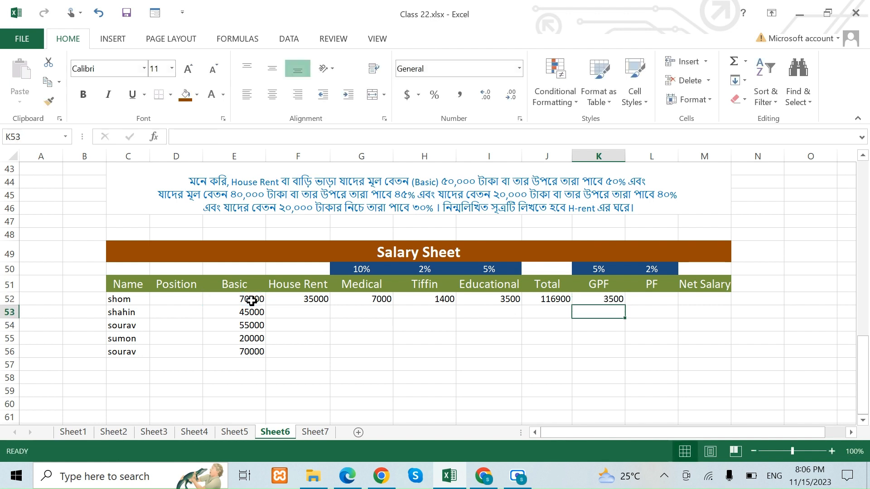
Calculate the PF deduction in L52 as 2% of Basic with the formula =E52*2%.
click(656, 300)
text(=)
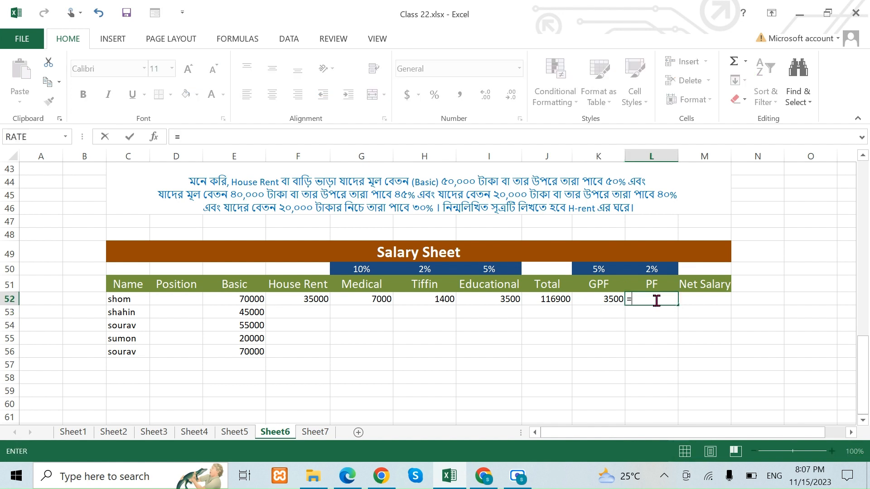
click(216, 297)
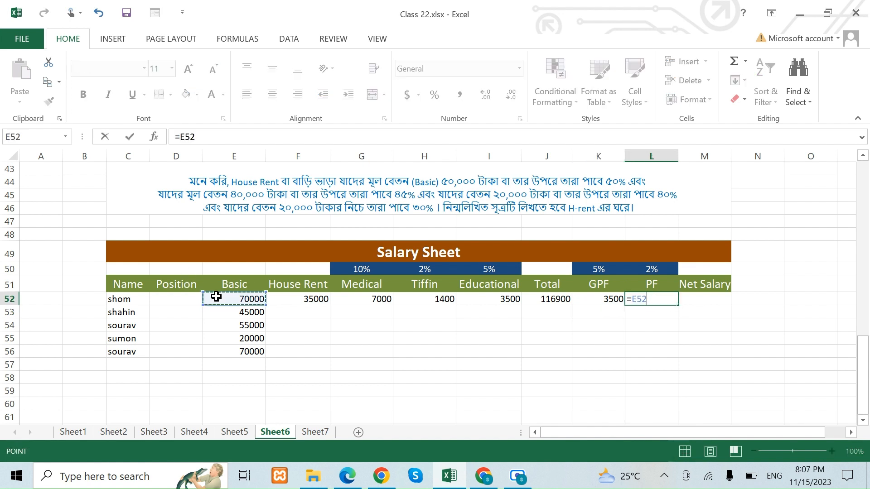
text(*2%)
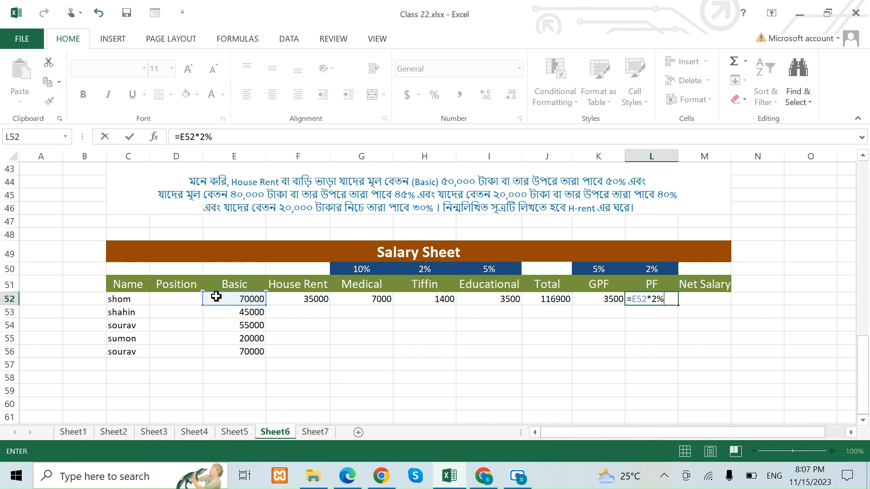
key(Return)
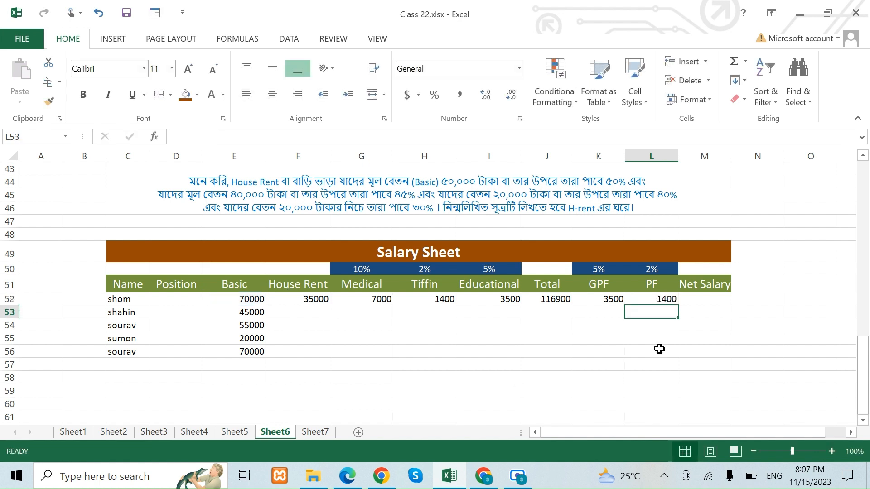
click(714, 302)
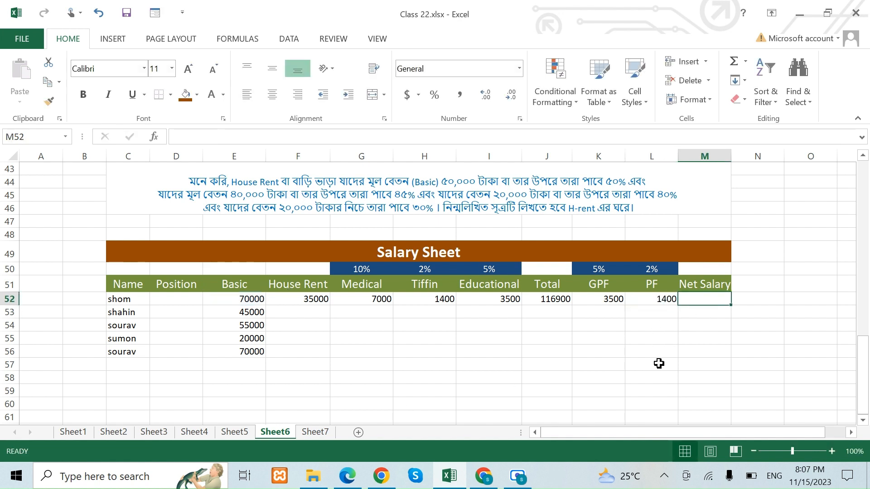
click(553, 300)
drag(592, 302, 668, 297)
click(700, 296)
click(587, 299)
click(635, 298)
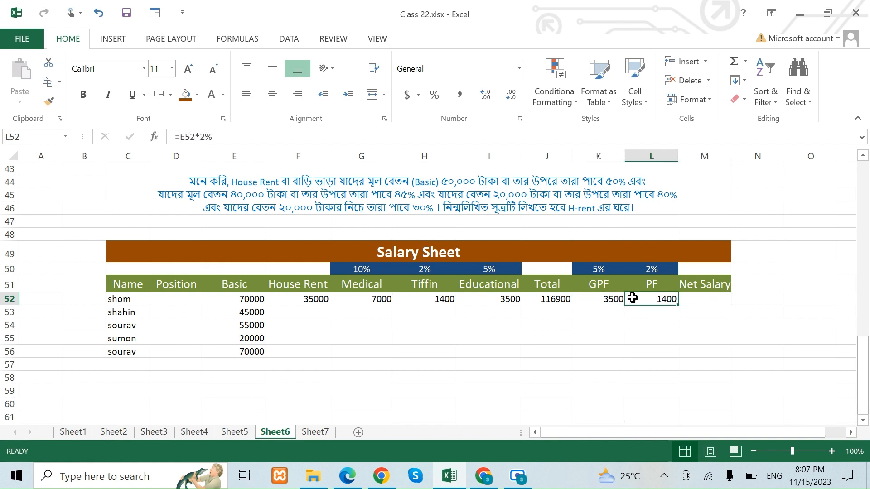
click(551, 299)
Calculate the Net Salary in M52 by subtracting GPF and PF from Total with the formula =J52-K52-L52.
click(688, 299)
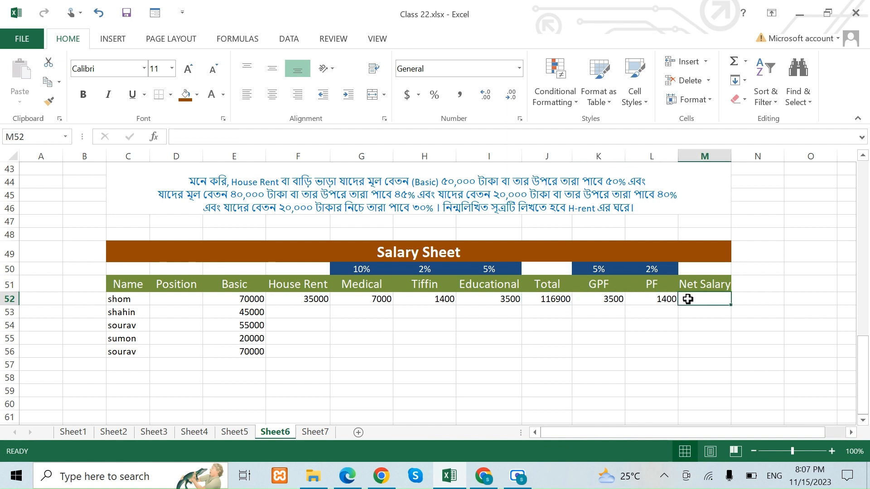
text(=)
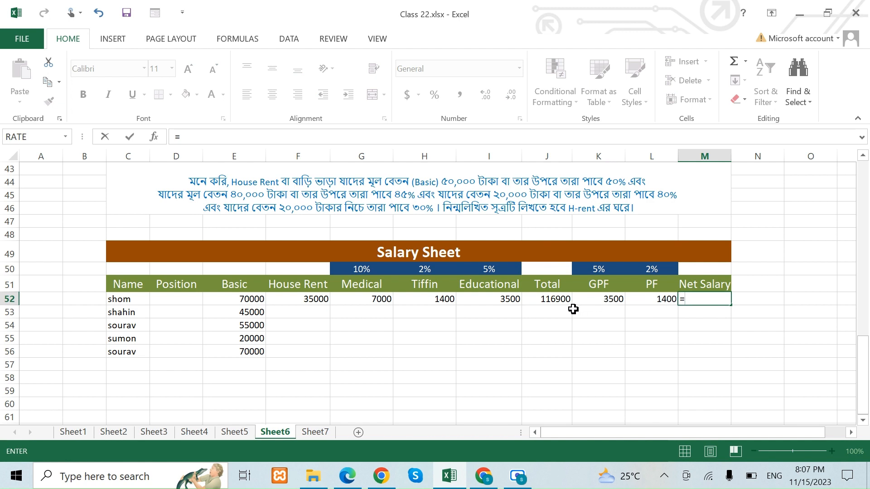
click(561, 300)
text(-)
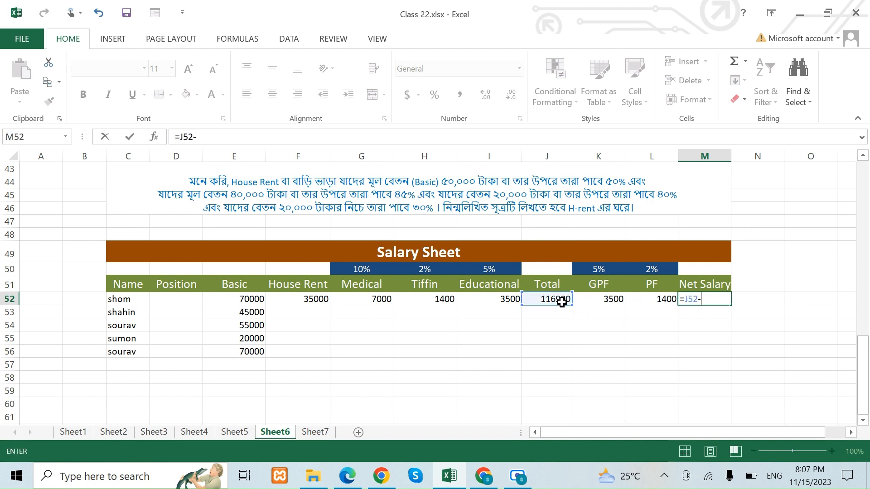
click(593, 299)
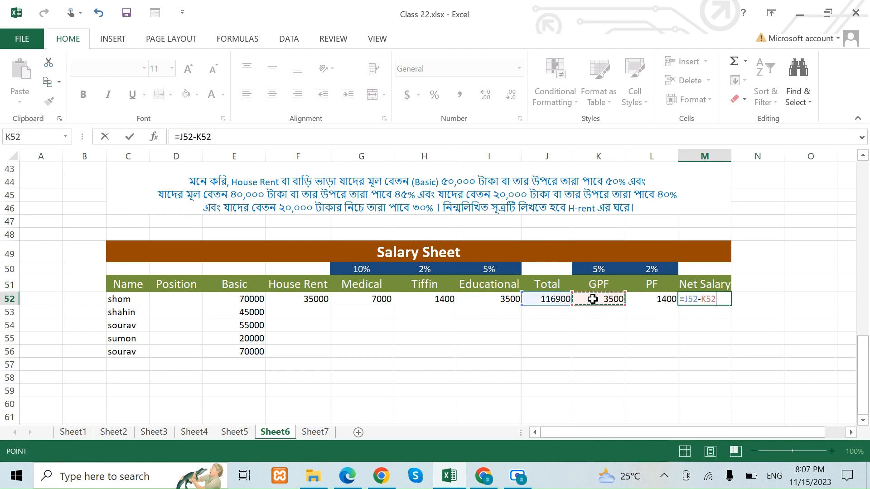
text(-)
click(647, 299)
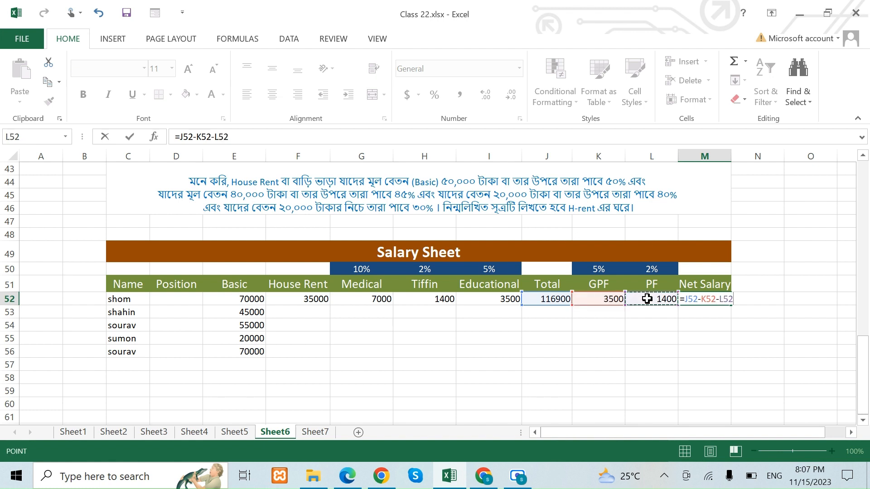
key(Return)
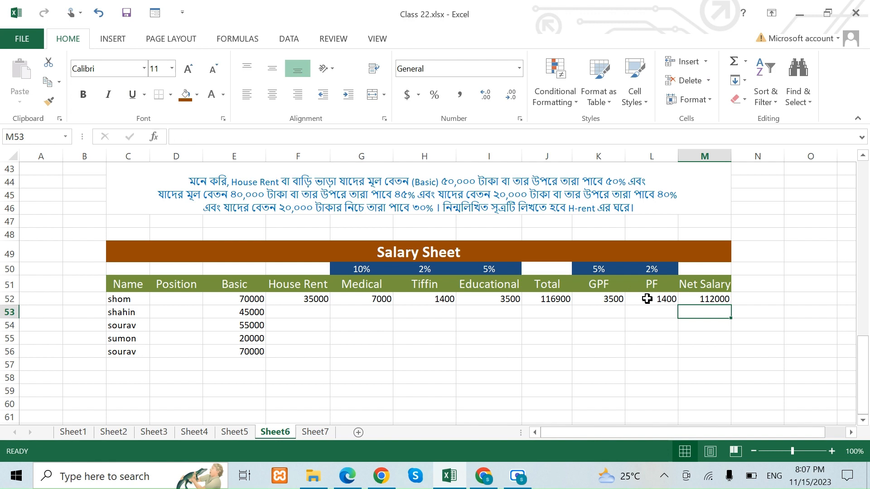
click(305, 301)
click(390, 335)
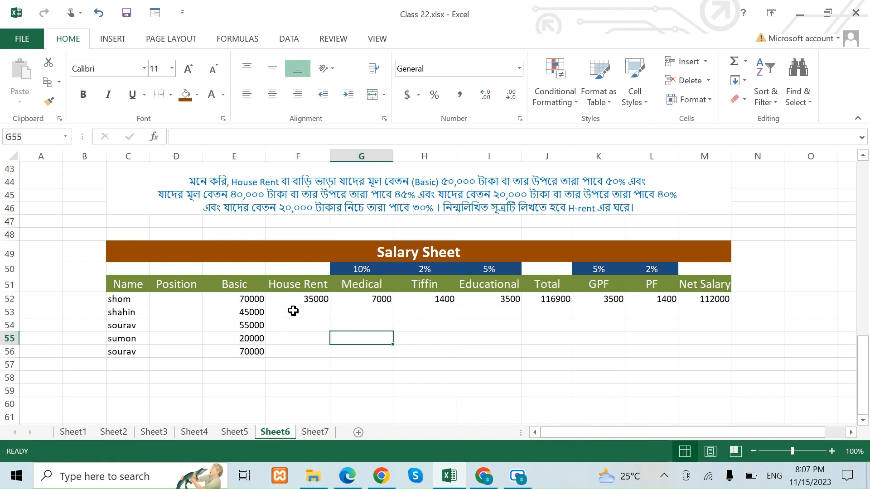
drag(292, 311, 297, 351)
drag(354, 311, 720, 352)
click(772, 347)
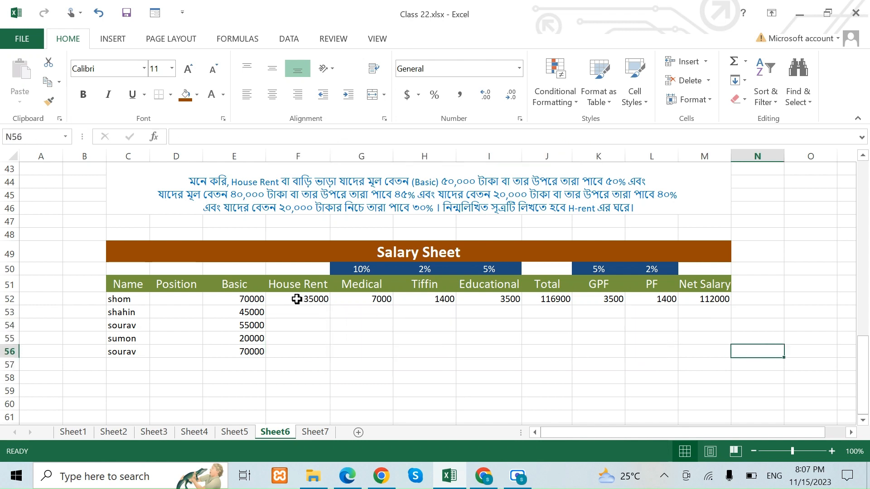
Fill the House Rent through Net Salary formulas in F52:M52 down to row 56 for the remaining employees.
drag(297, 299, 722, 297)
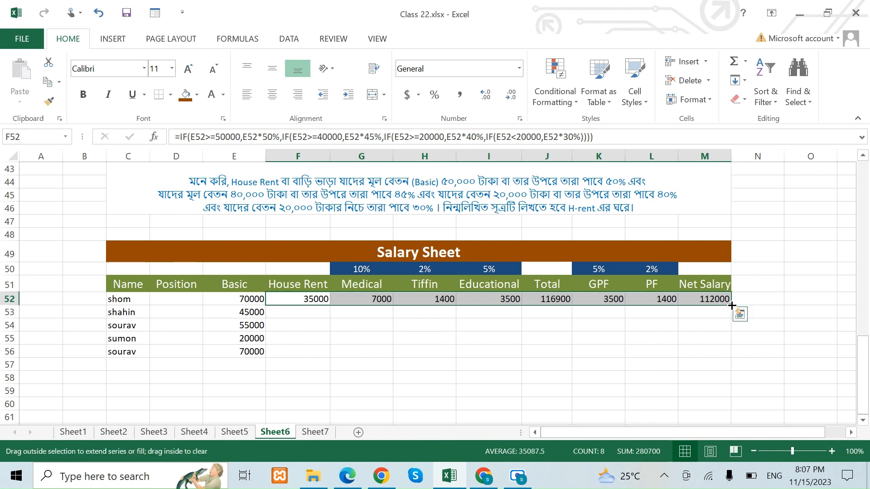
double_click(731, 306)
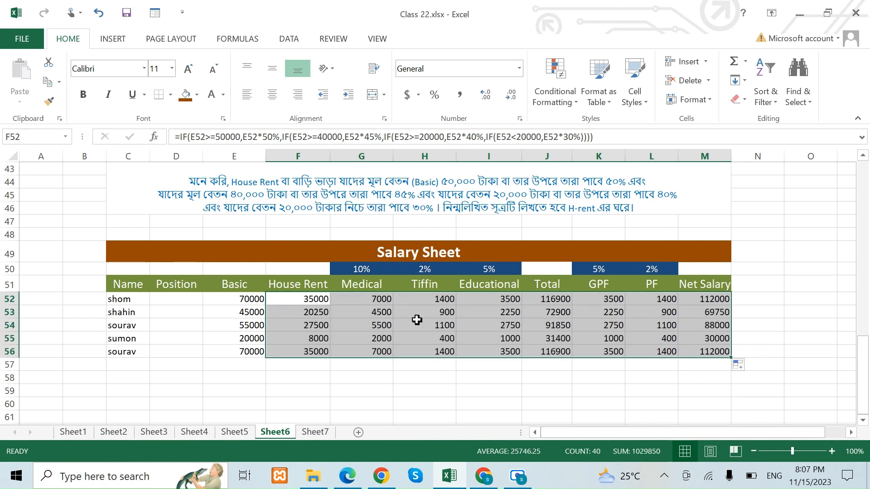
click(772, 339)
Set the Basic salary in E54 to 20000 to test the House Rent formula.
click(233, 325)
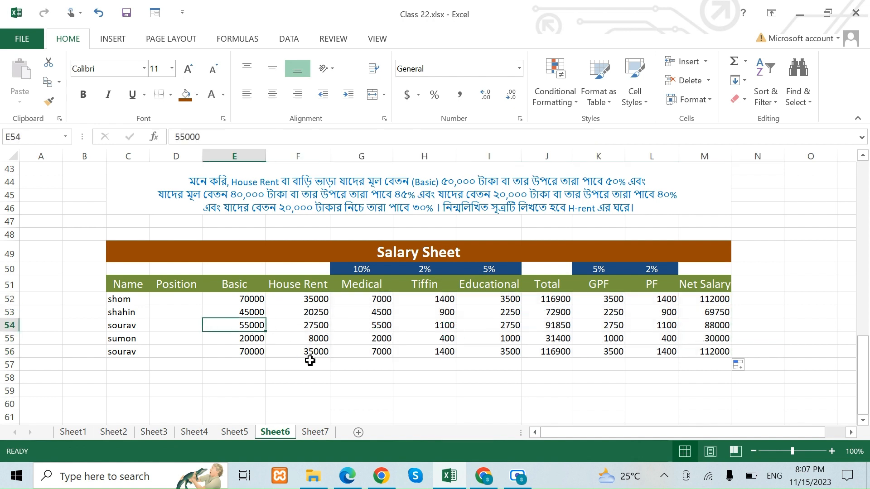
text(20000)
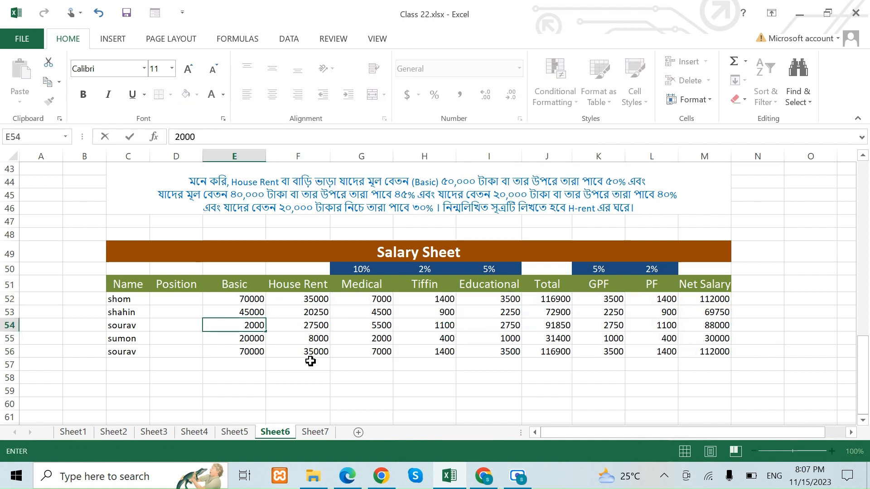
click(401, 364)
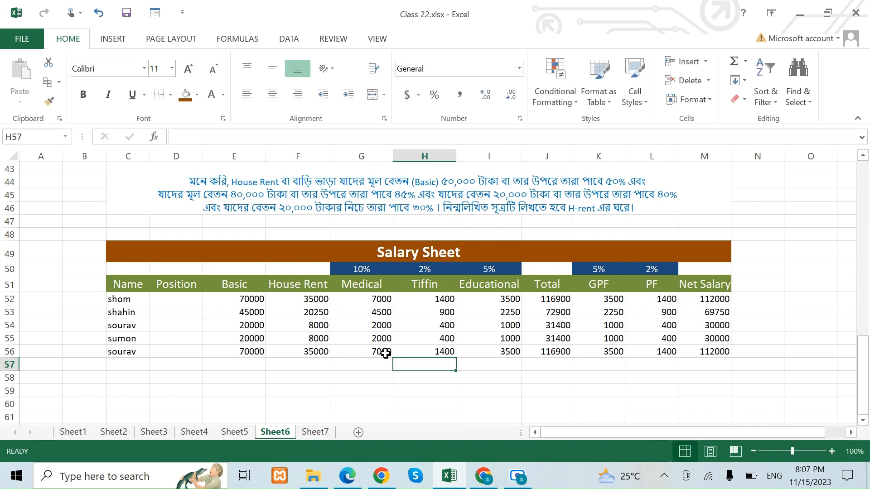
Set the Basic salary in E54 to 18000 to test the under-20000 House Rent rate.
click(251, 326)
text(18)
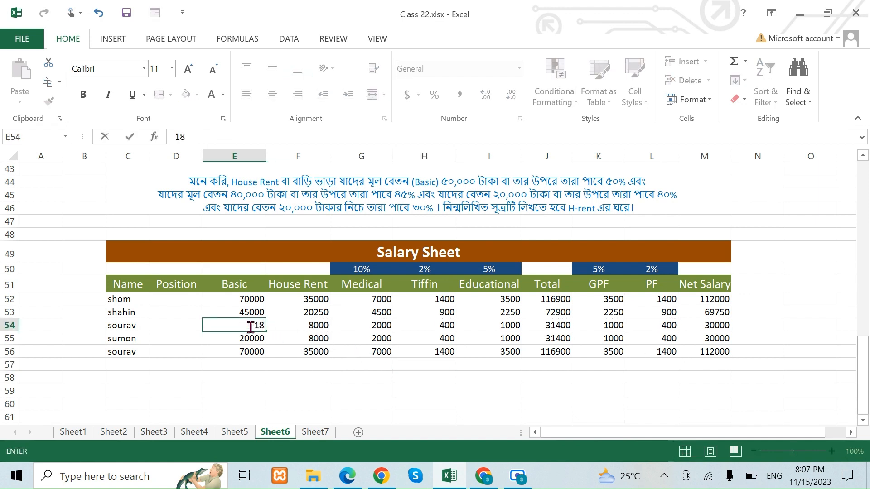
text(000)
click(335, 378)
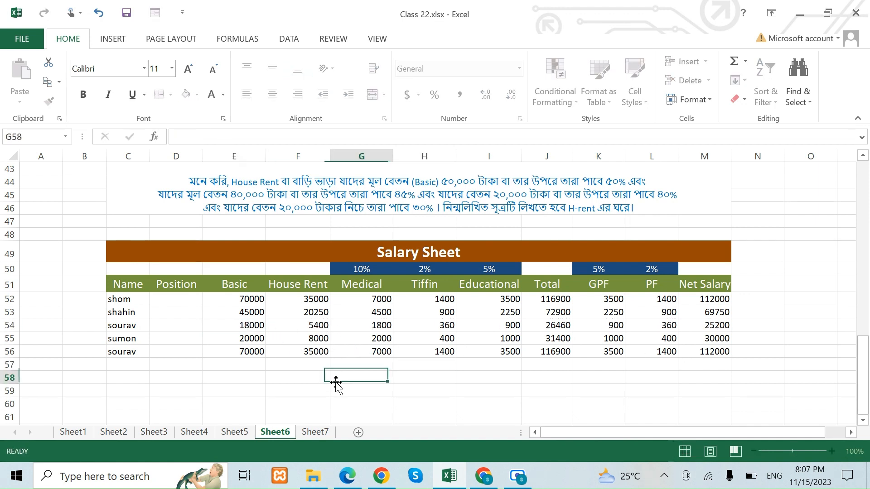
click(247, 325)
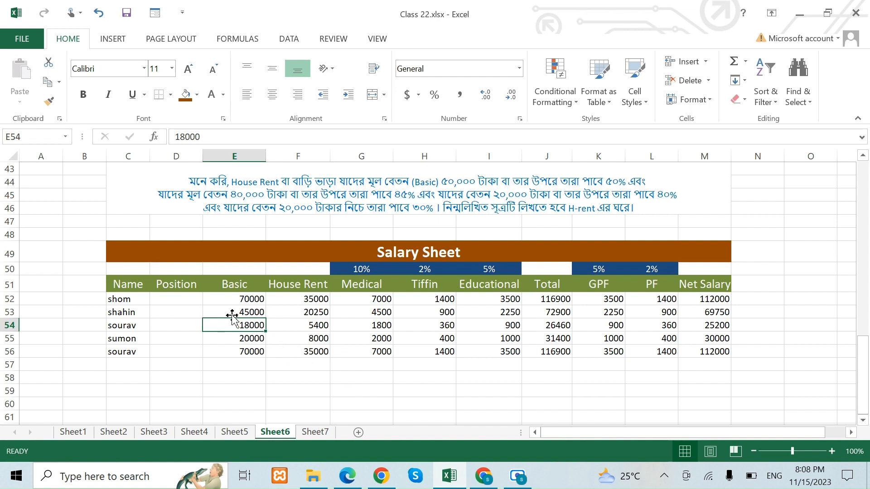
drag(245, 299, 250, 352)
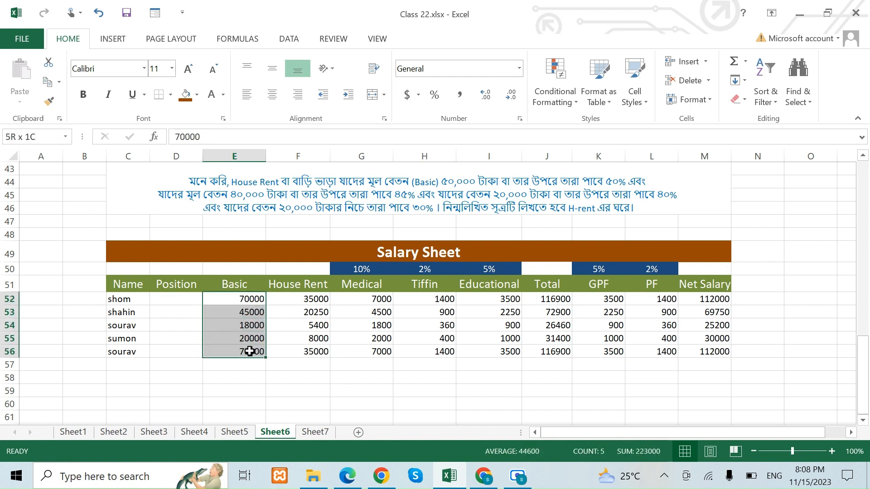
click(288, 353)
click(240, 323)
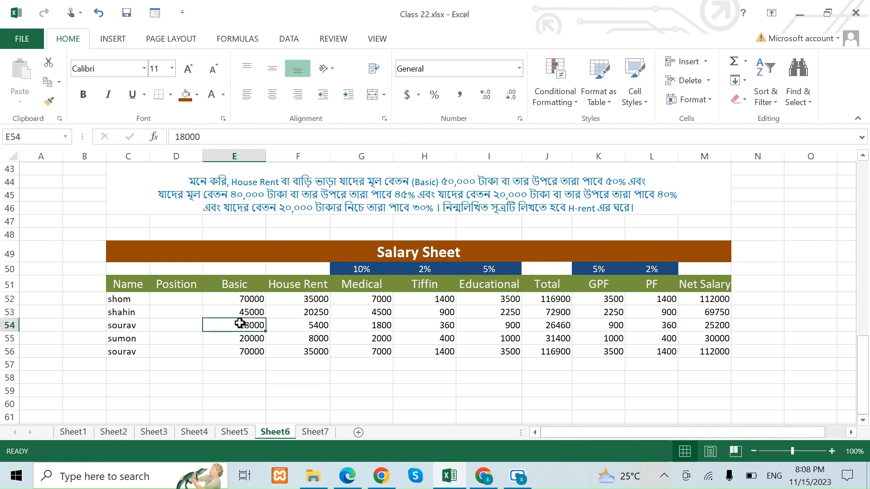
click(293, 311)
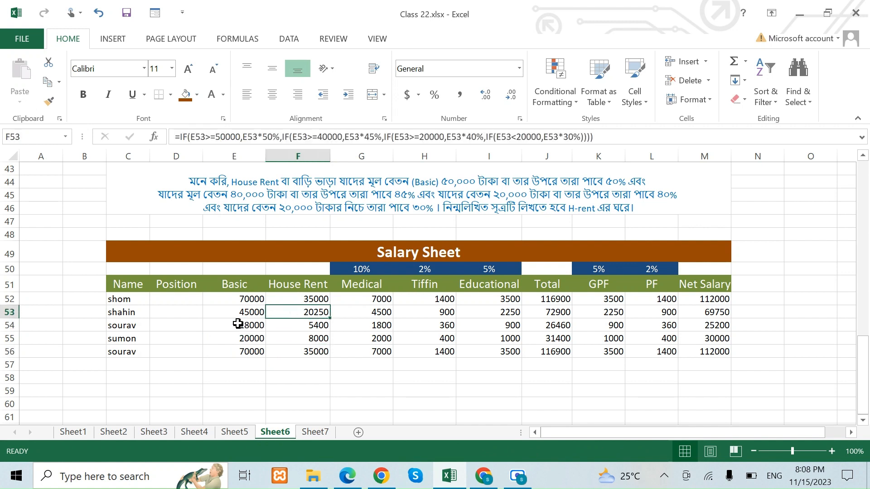
click(269, 364)
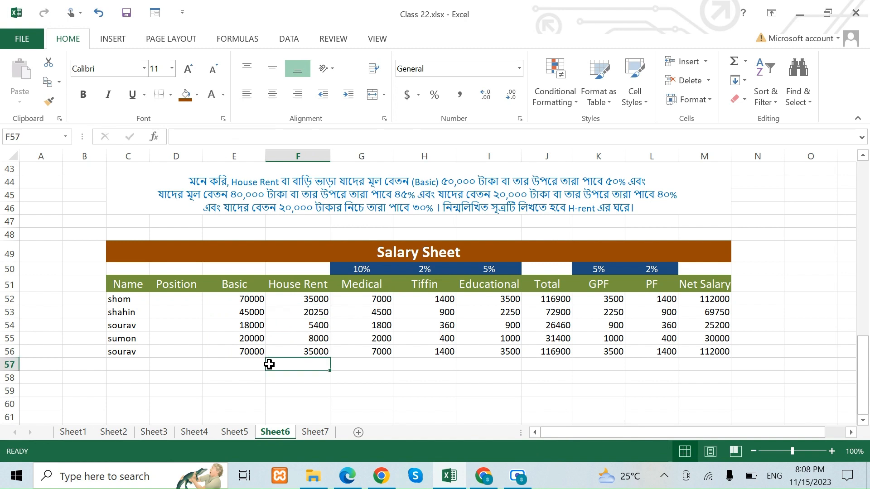